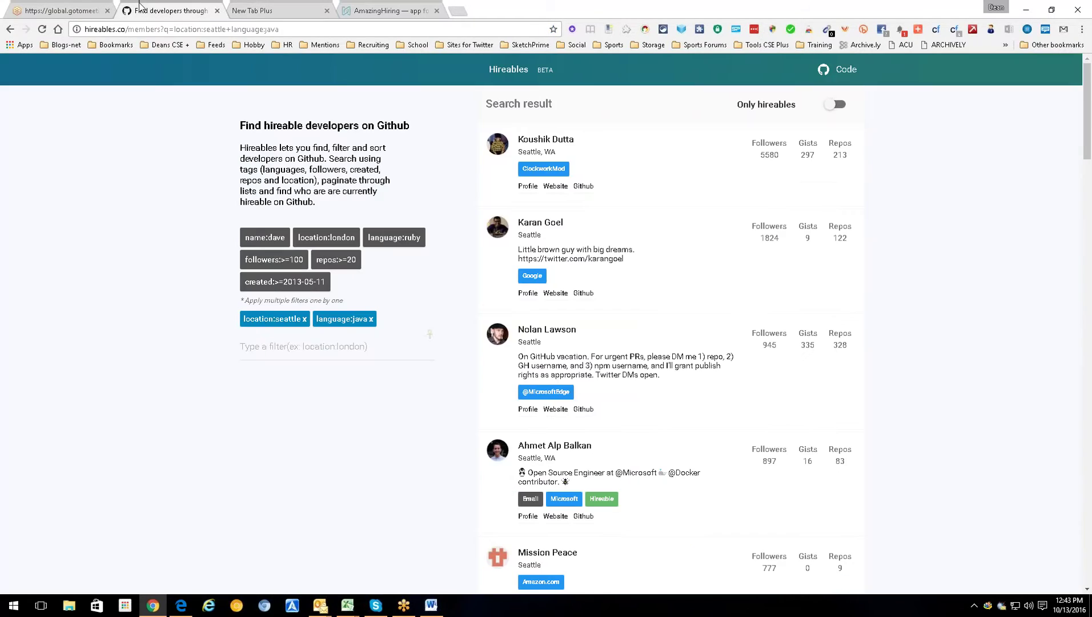
- Open the third Seattle Java developer's GitHub profile and check its linked emails in Connectifier
click(142, 7)
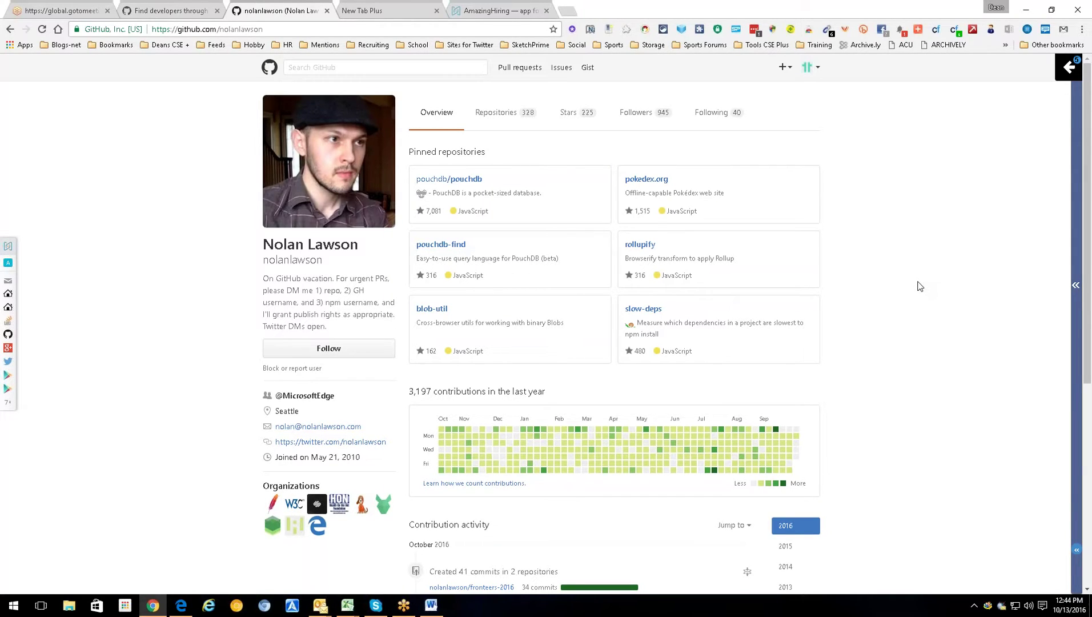
click(1063, 70)
click(918, 67)
click(937, 30)
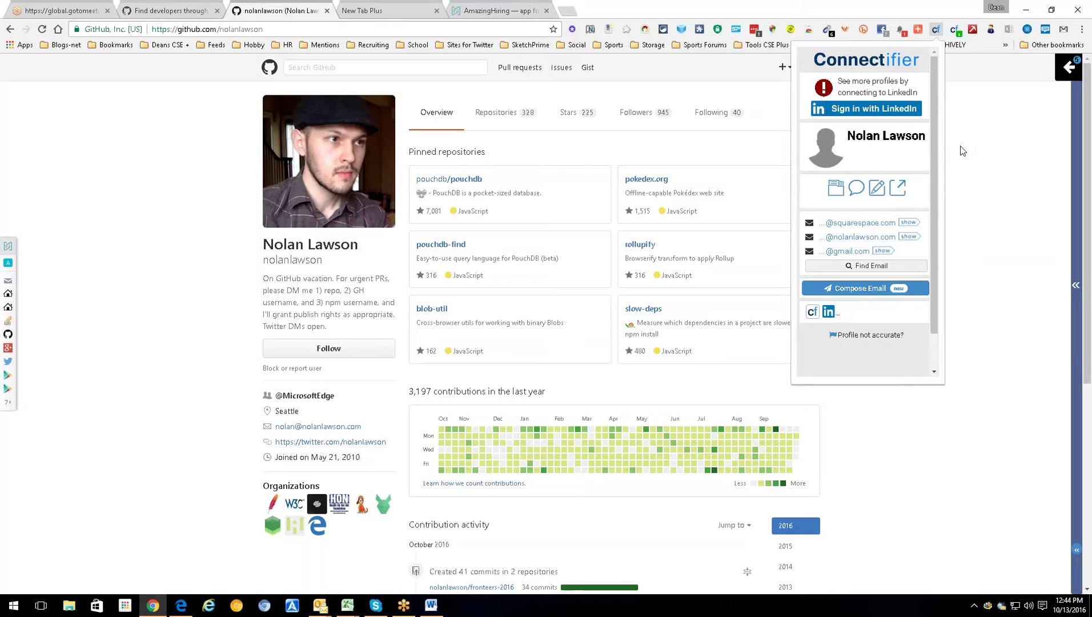
click(956, 175)
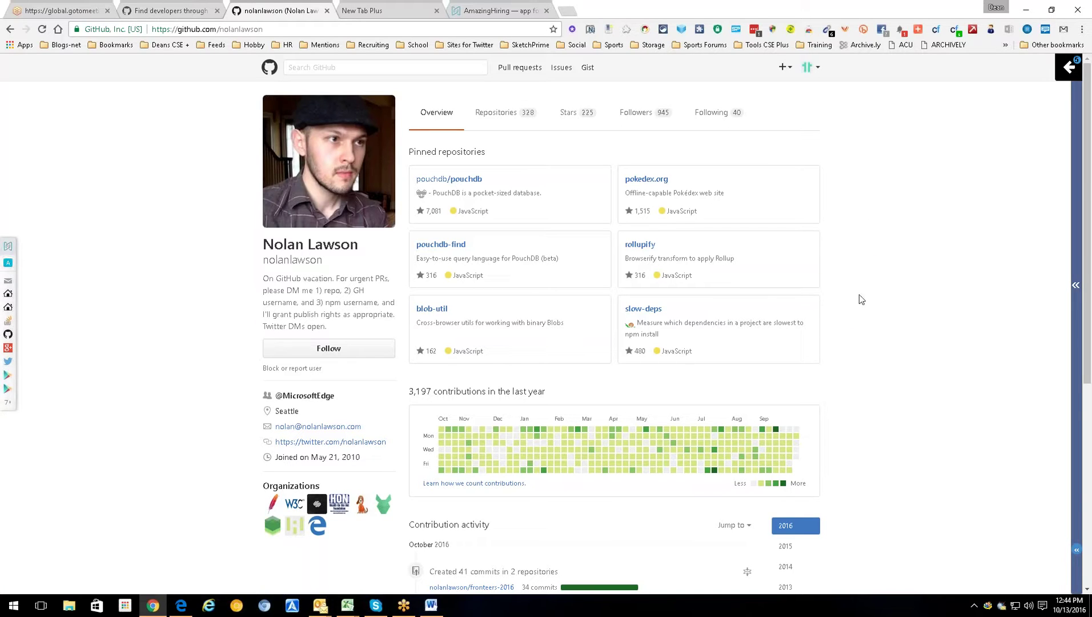
- Expand the AmazingHiring panel beside the GitHub profile and reveal every linked profile icon
click(8, 246)
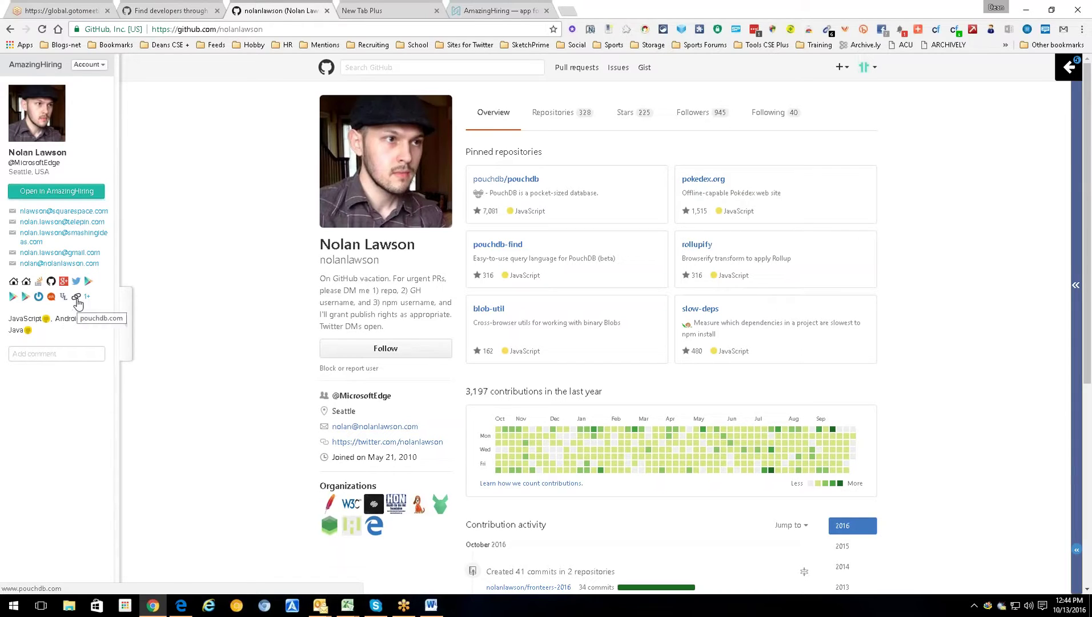
click(89, 299)
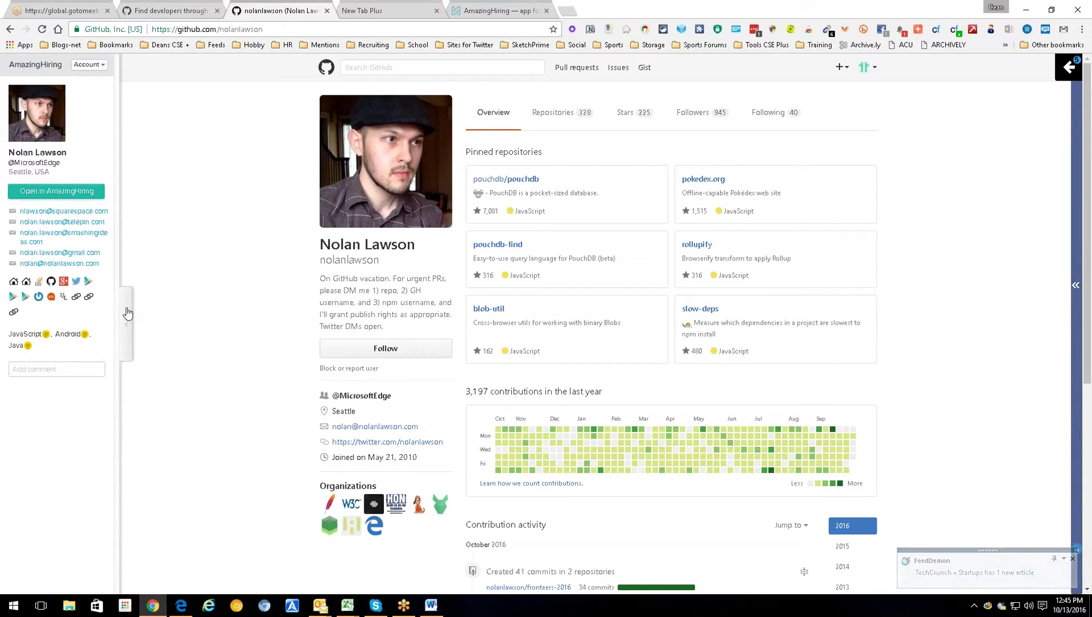
- View the developer's Twitter profile, then go back to his GitHub page
click(394, 441)
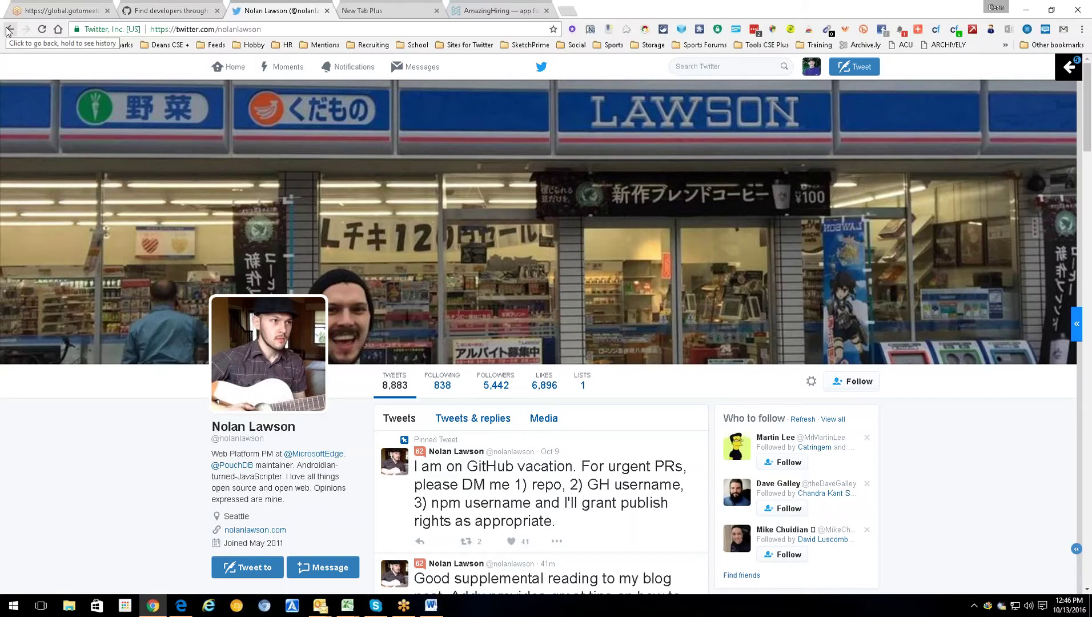
click(9, 29)
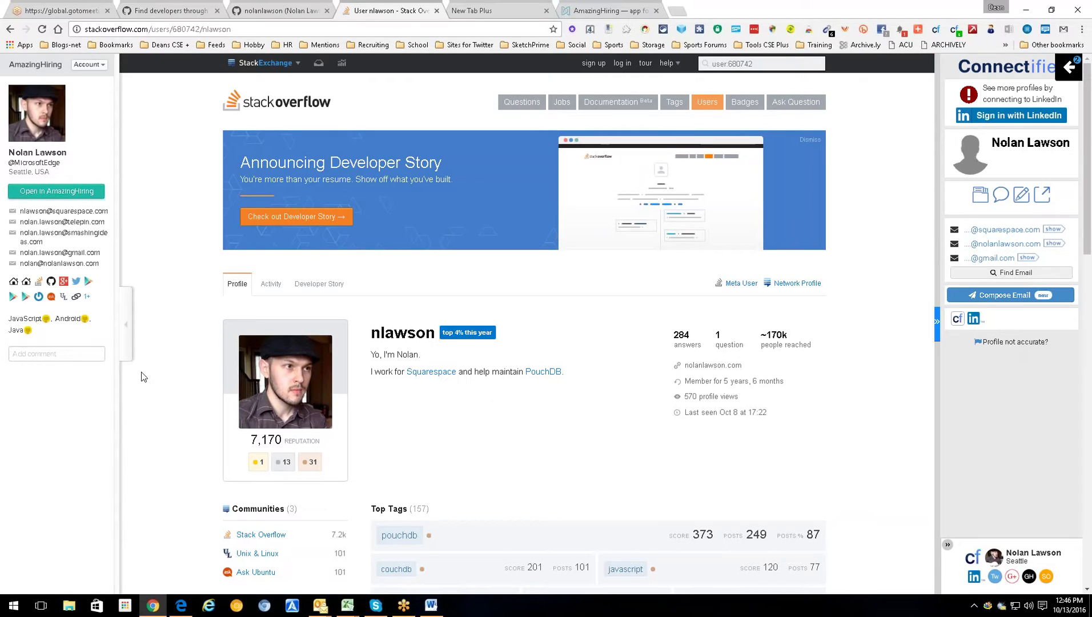
- Collapse the side panels and close the Stack Overflow and Google+ profile tabs
click(125, 325)
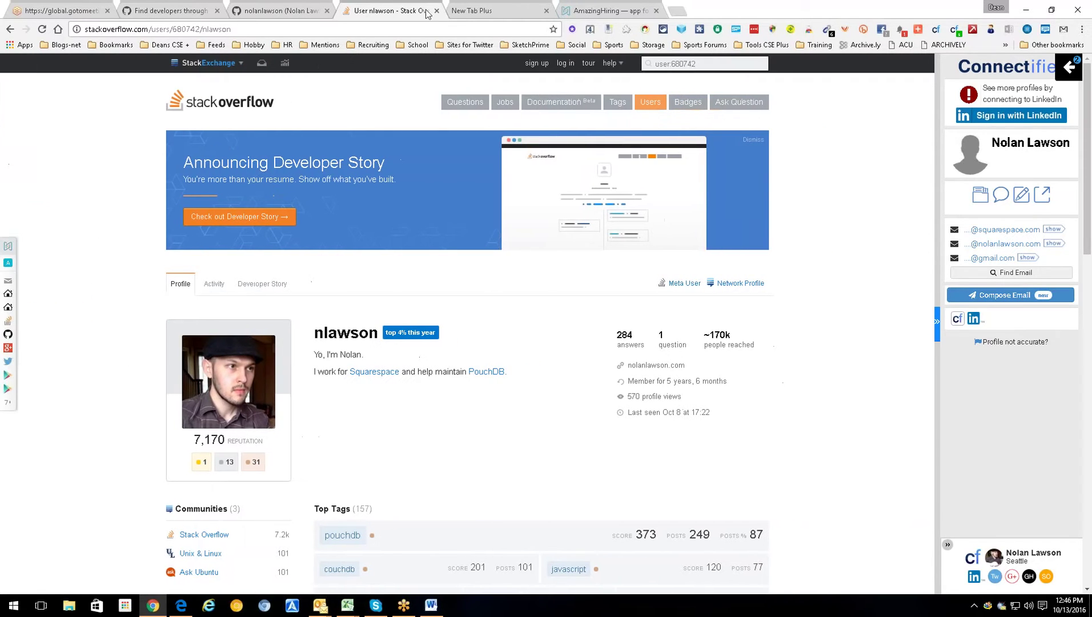
click(437, 10)
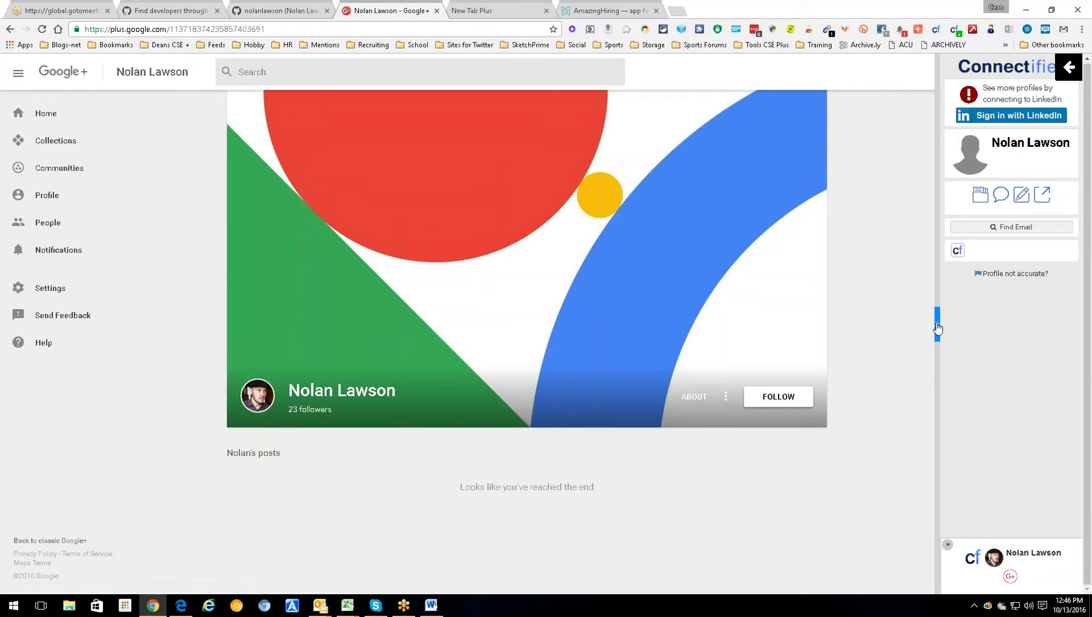
click(937, 328)
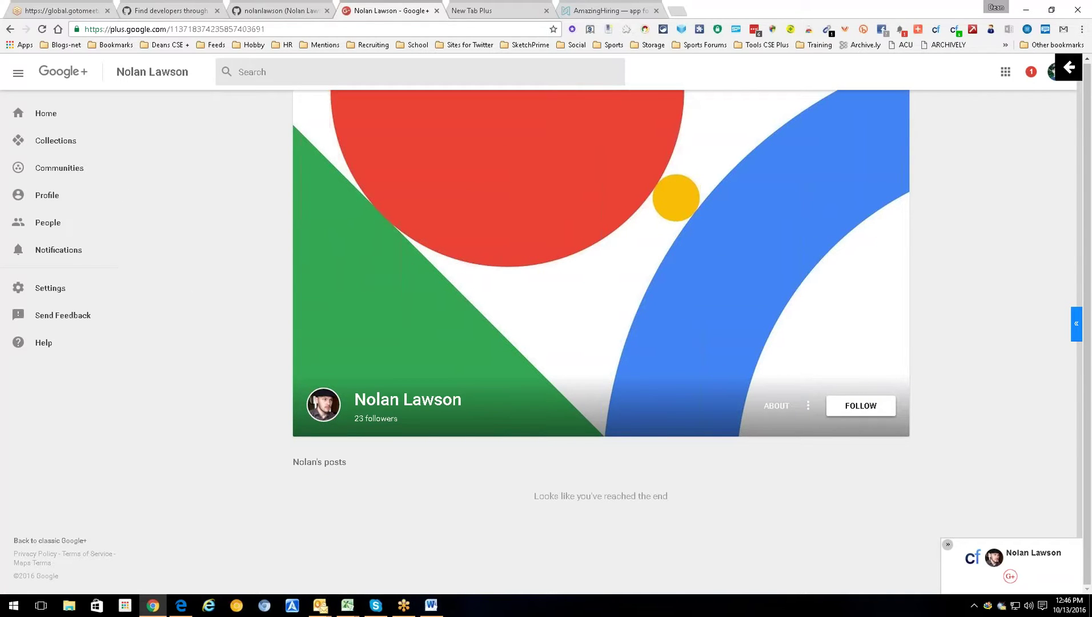
click(436, 11)
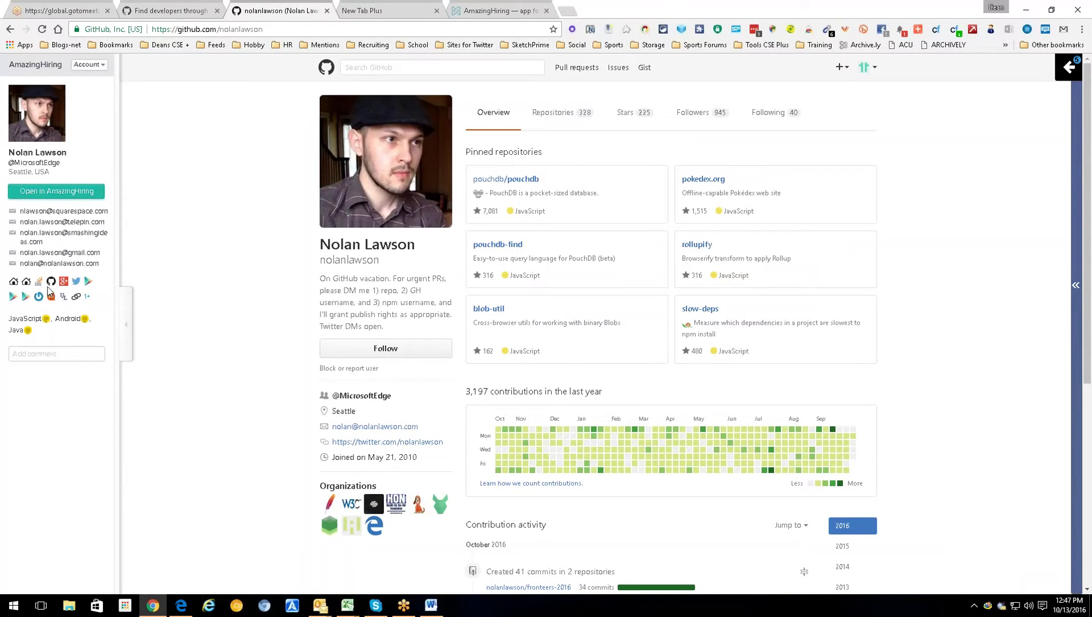
- Search LinkedIn for the developer's name from GitHub and compare the 7 people results
drag(425, 249, 309, 249)
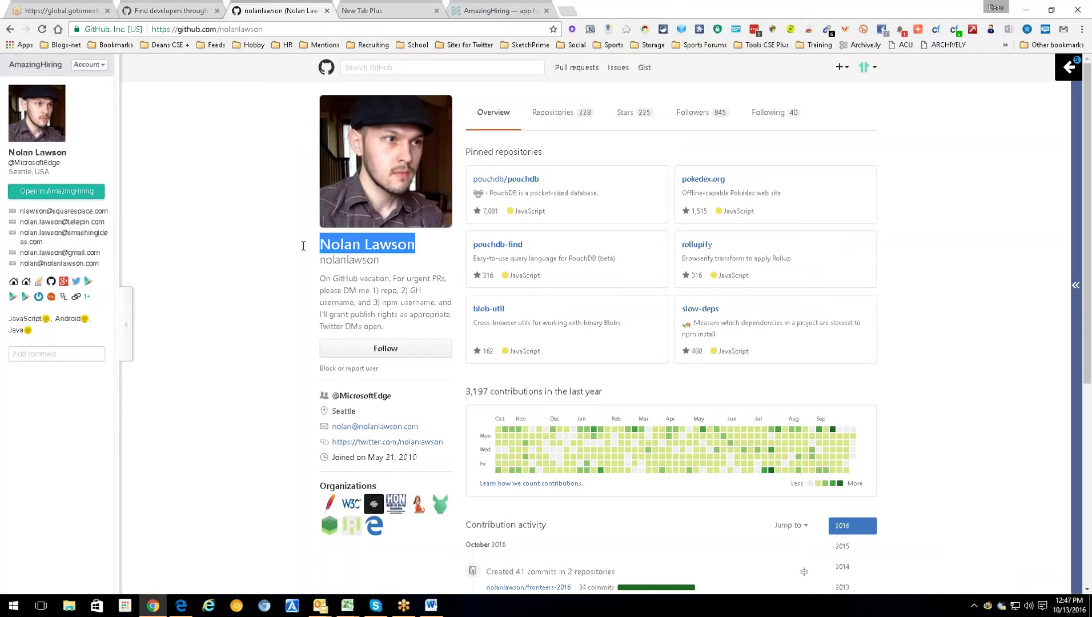
right_click(364, 240)
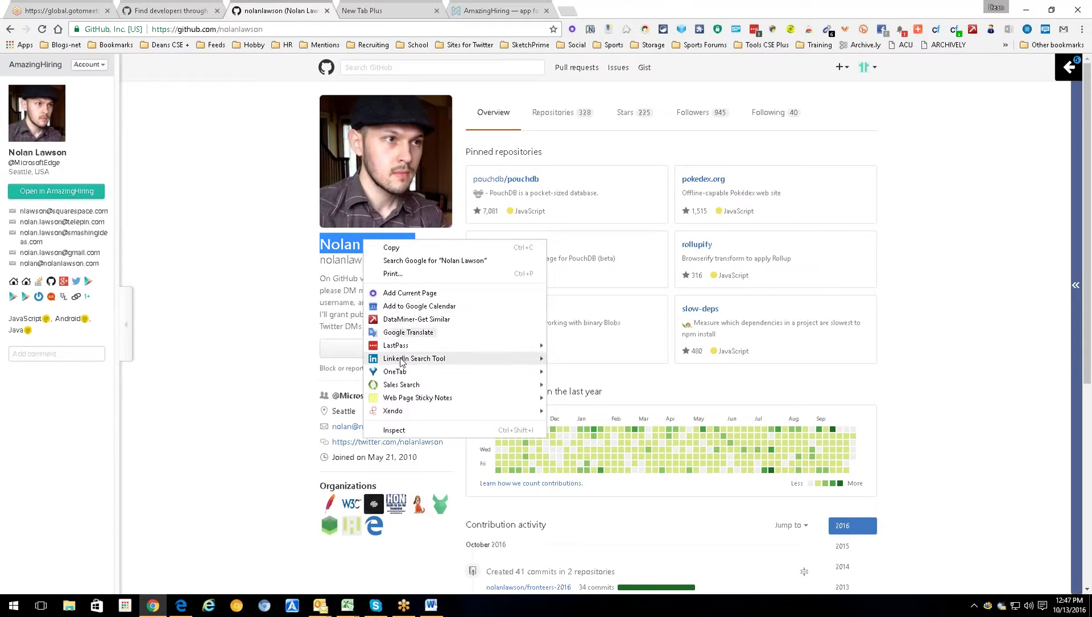
mouse_move(404, 360)
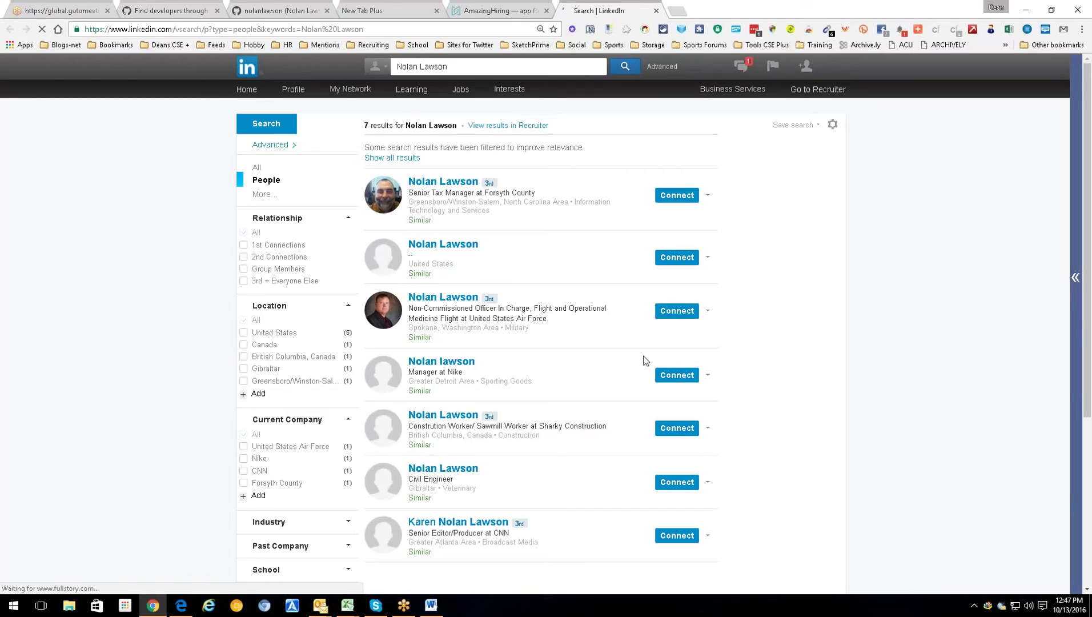
click(272, 9)
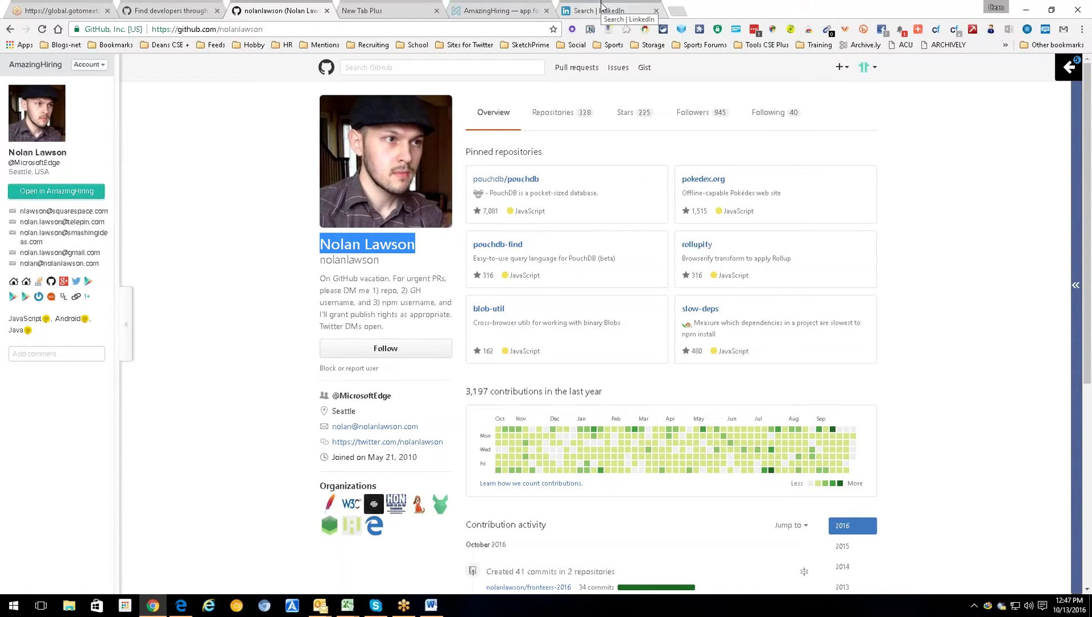
click(601, 7)
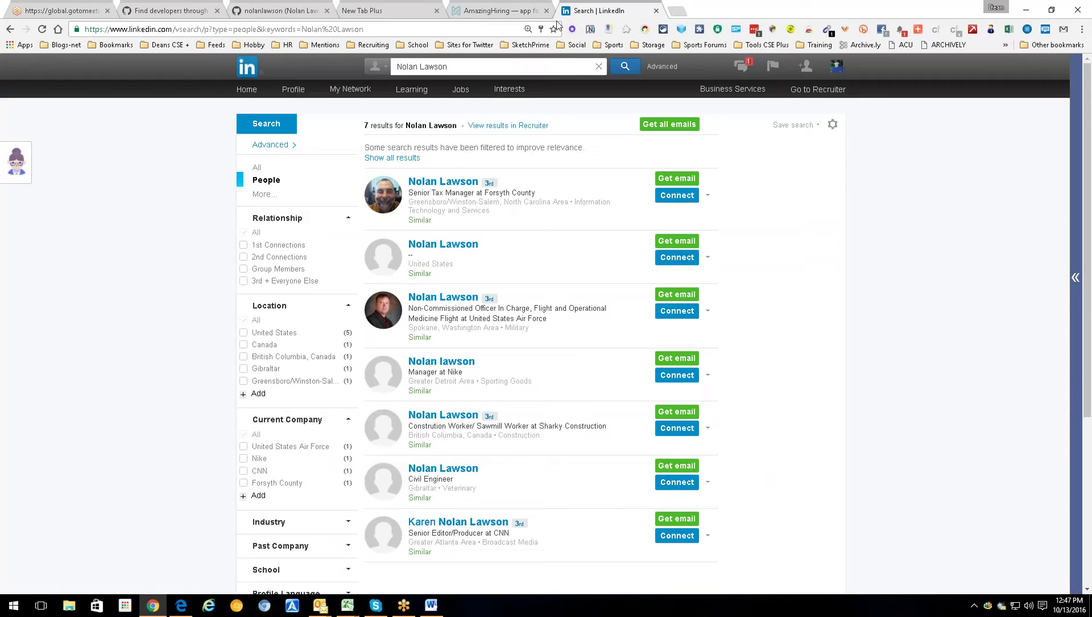
- Close the LinkedIn results and the Ask Ubuntu profile, returning to the GitHub page
click(657, 11)
click(275, 10)
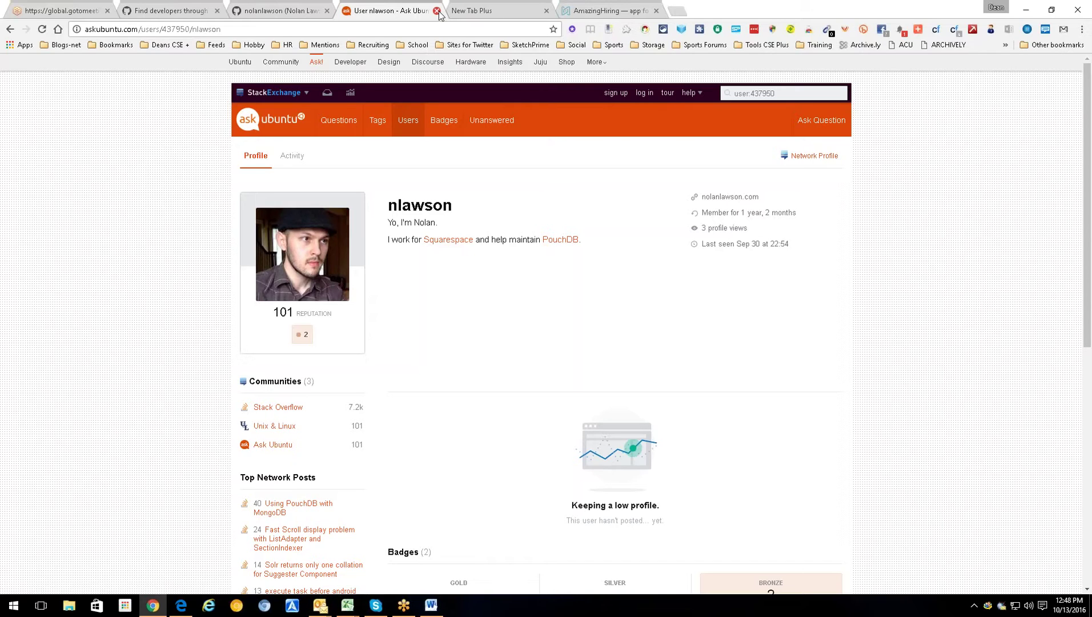
click(437, 11)
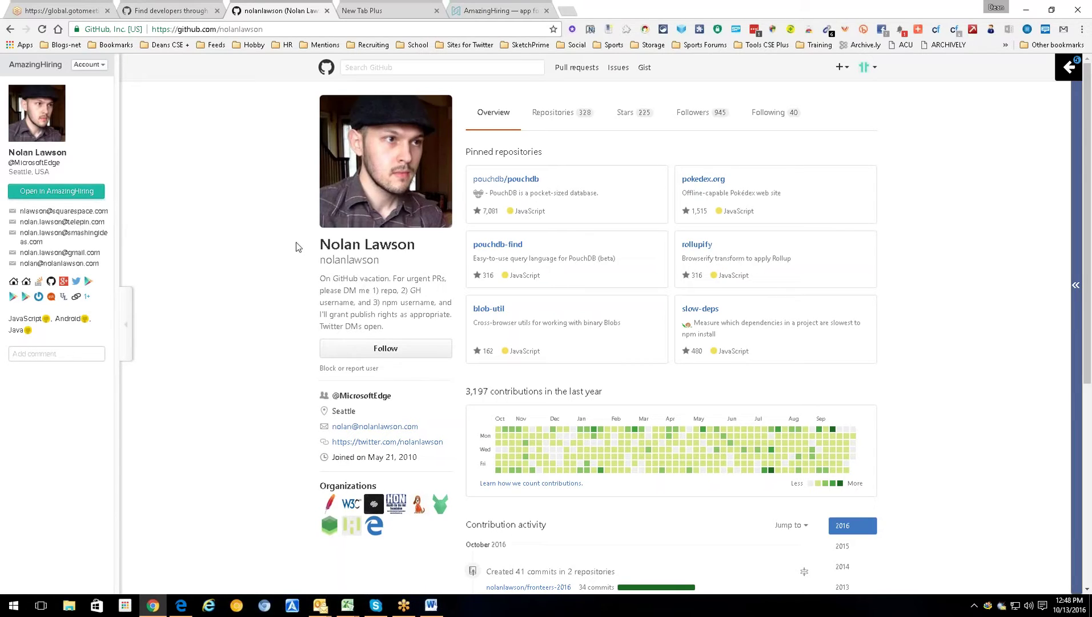
drag(299, 244, 439, 245)
right_click(402, 242)
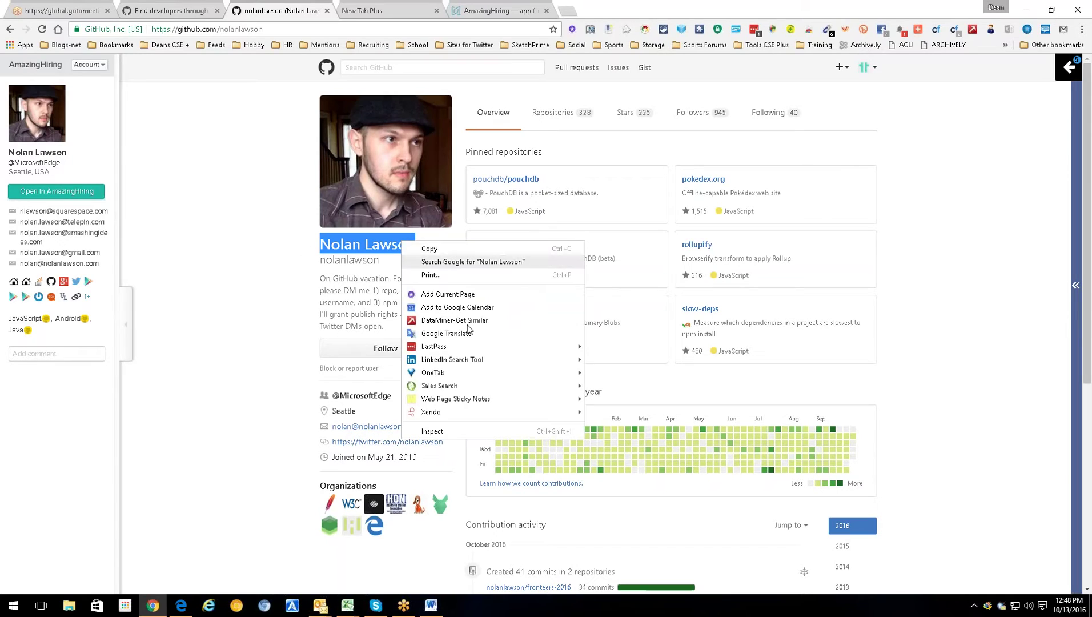
mouse_move(453, 362)
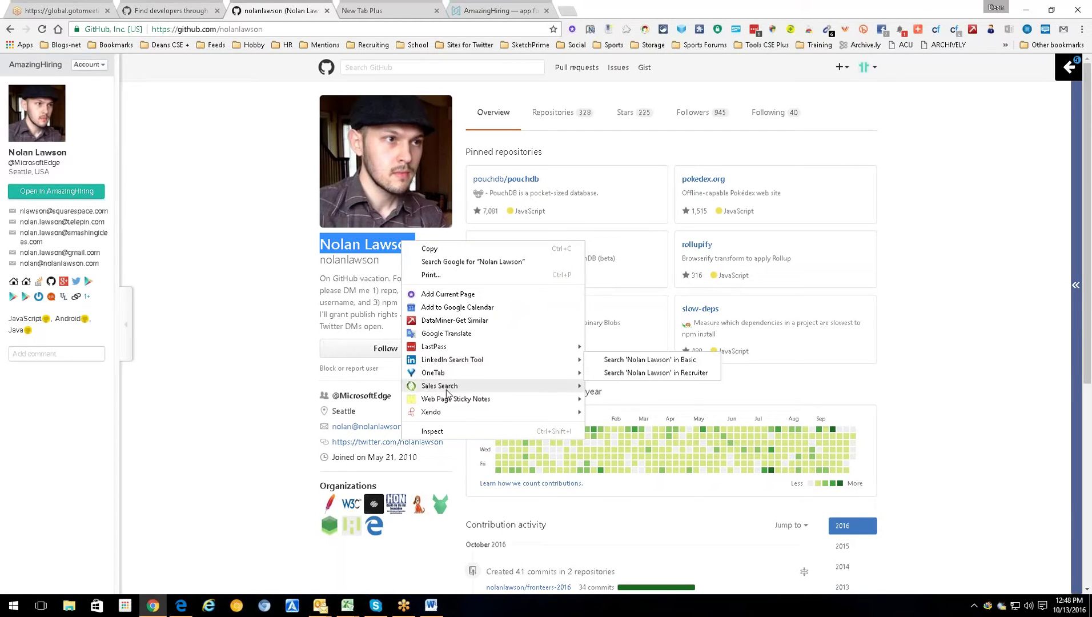
mouse_move(449, 390)
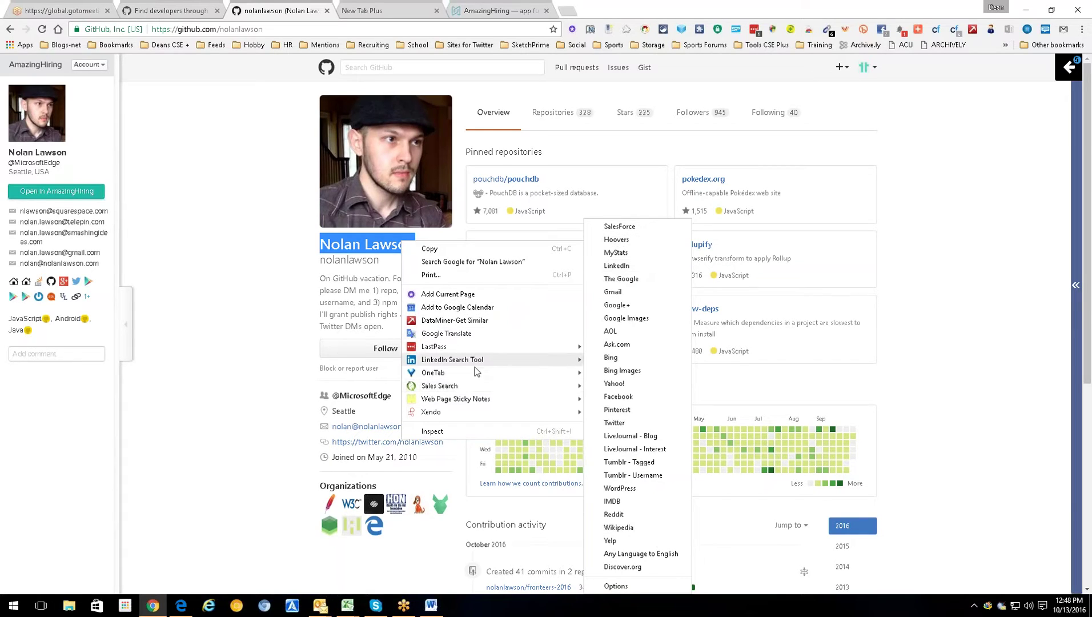
click(908, 165)
drag(404, 244, 319, 246)
click(1082, 30)
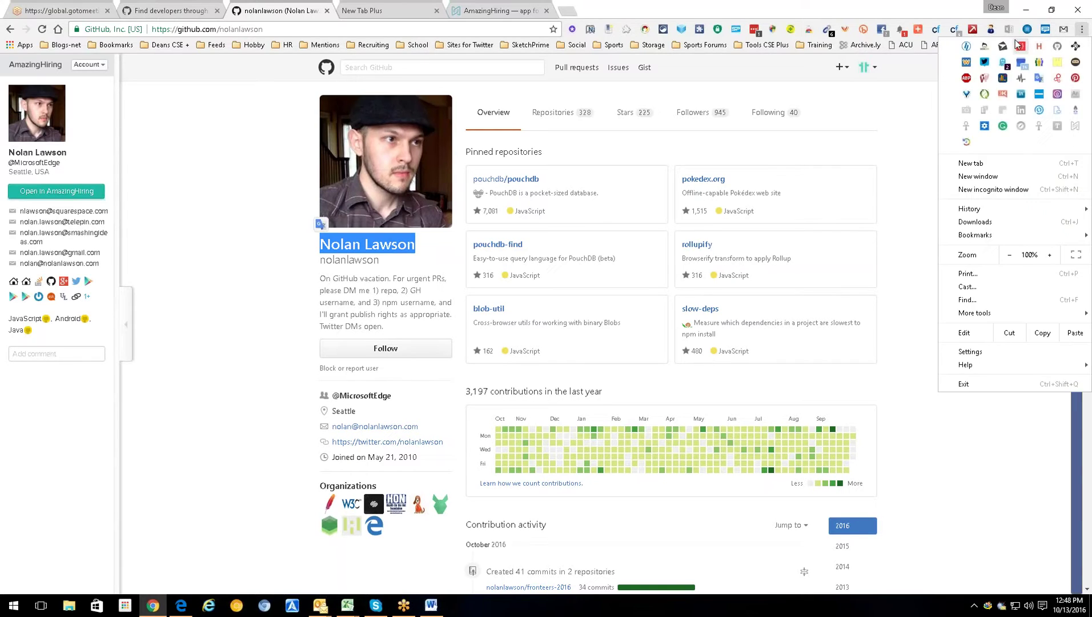
click(983, 47)
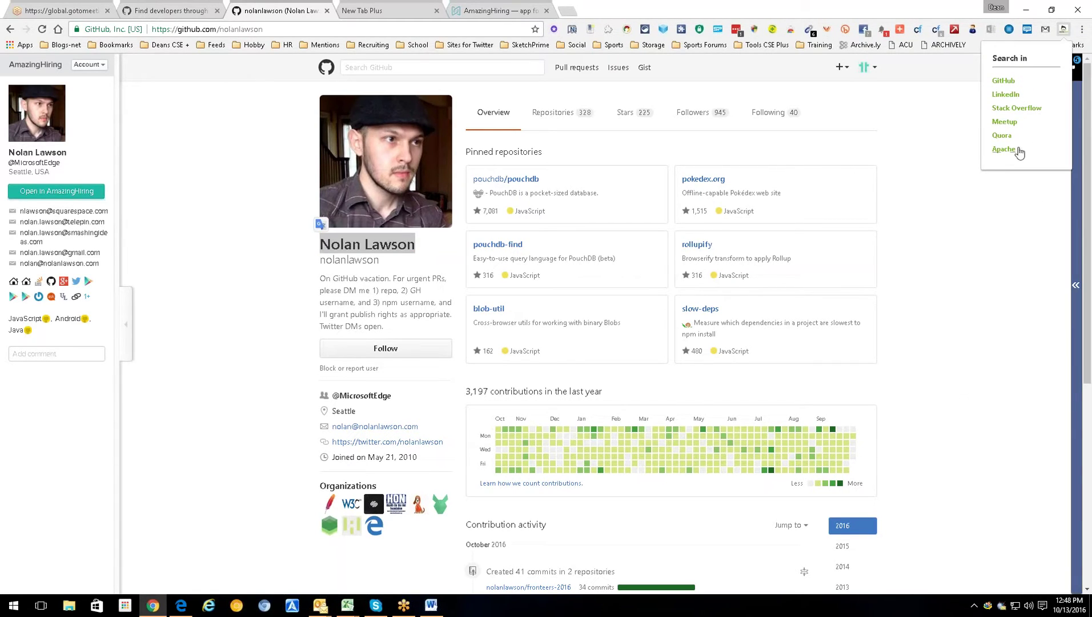
click(988, 242)
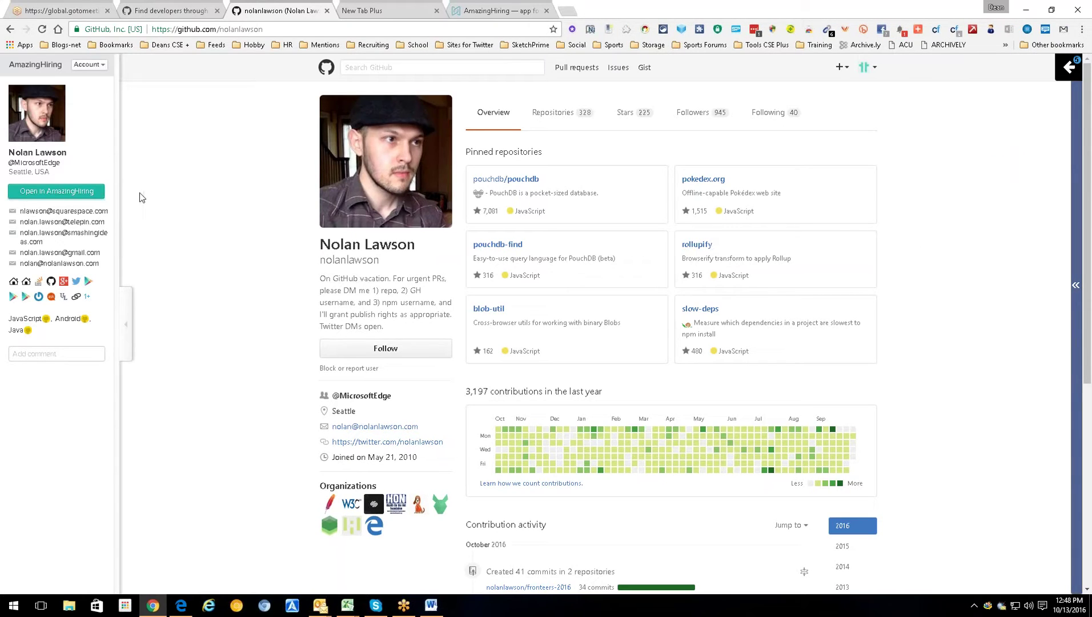
click(497, 6)
- Search AmazingHiring for Java in Greater Seattle Area and scroll through the 52,075 profiles
click(260, 10)
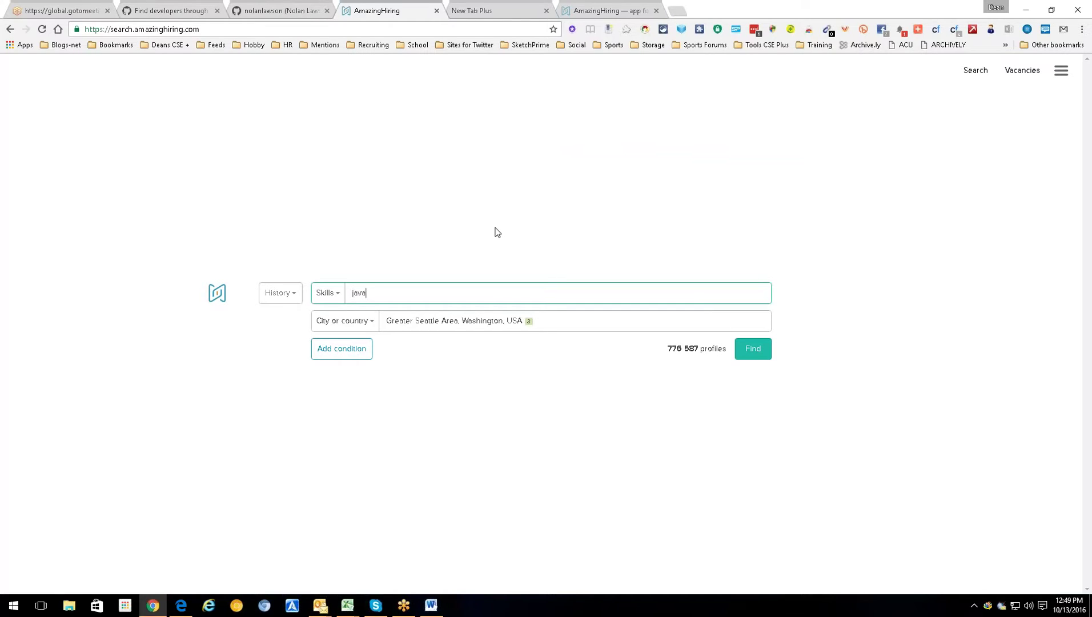
click(362, 313)
click(751, 355)
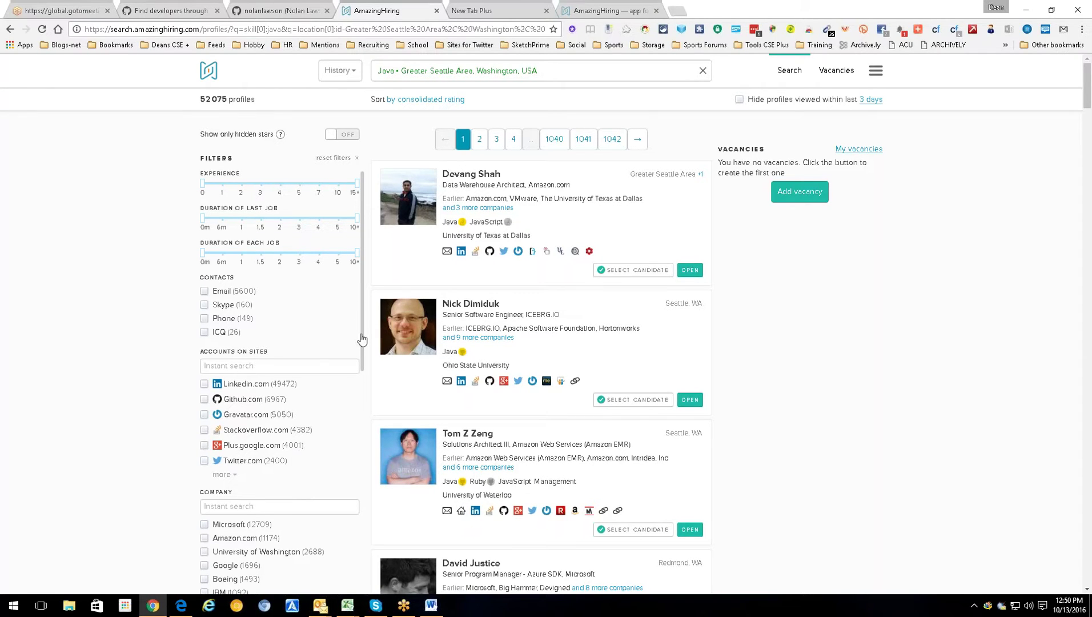
drag(363, 341, 368, 591)
scroll(382, 208, down, 5)
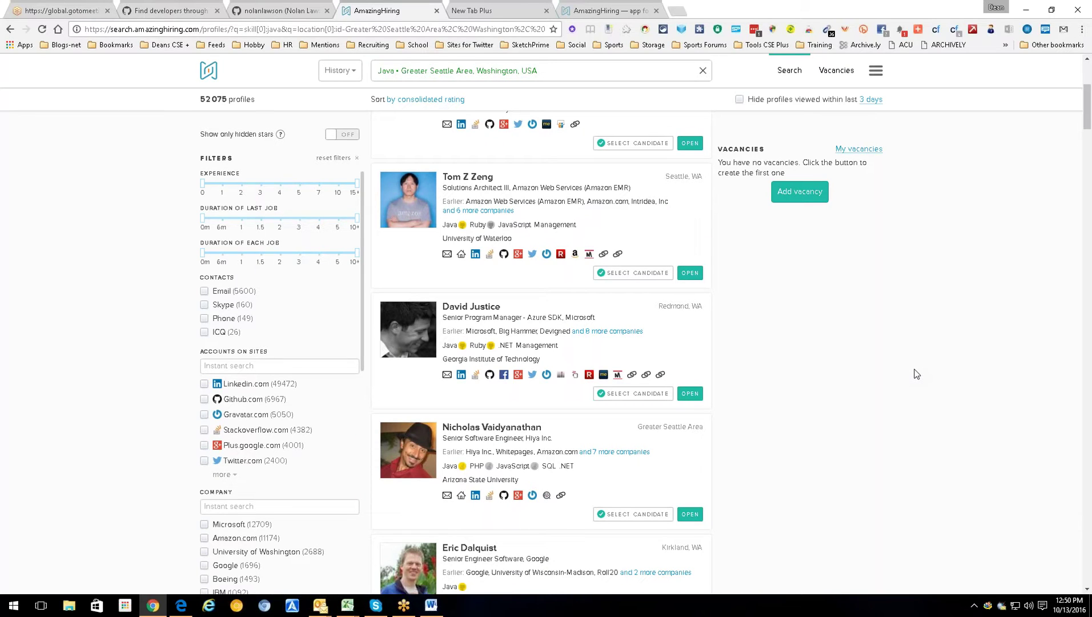
- Show more sites in the Accounts on Sites filter with the first 'more' links
click(226, 475)
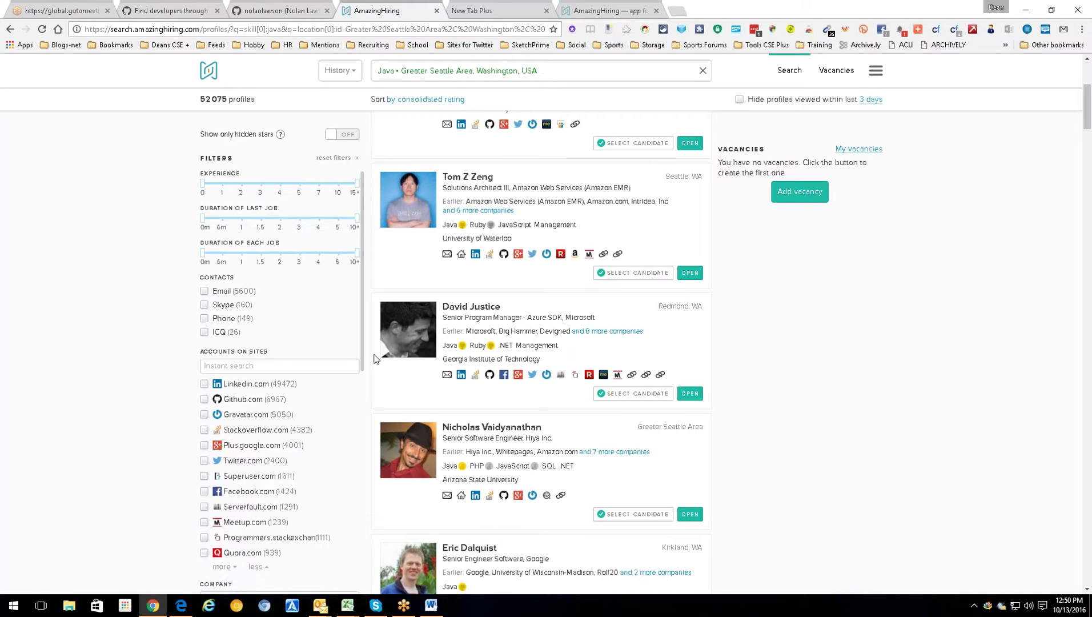
scroll(362, 362, down, 2)
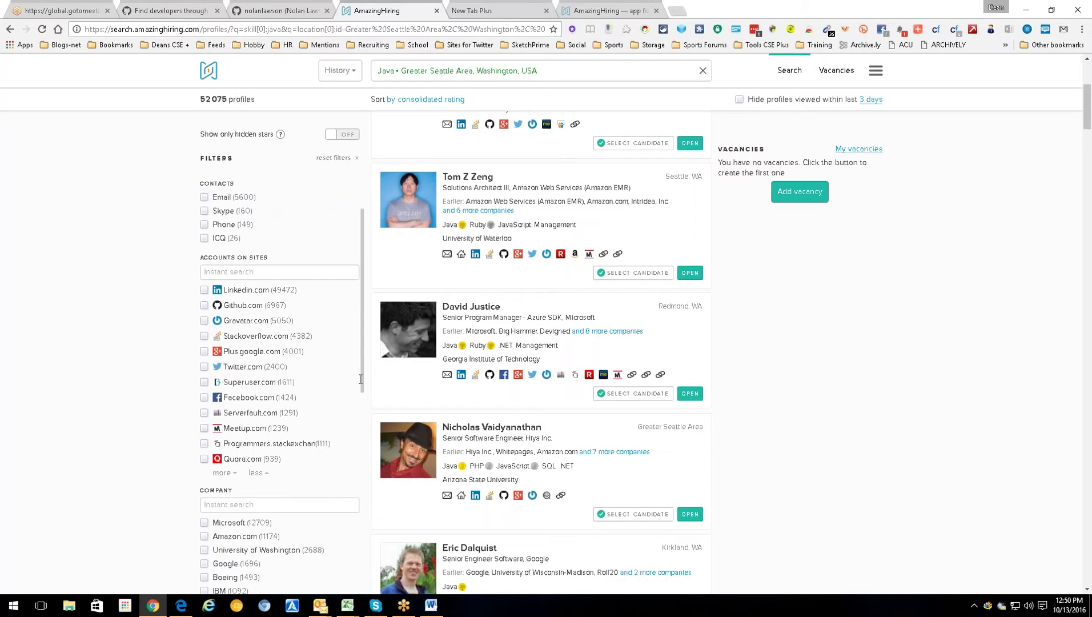
scroll(360, 380, up, 2)
scroll(360, 388, down, 3)
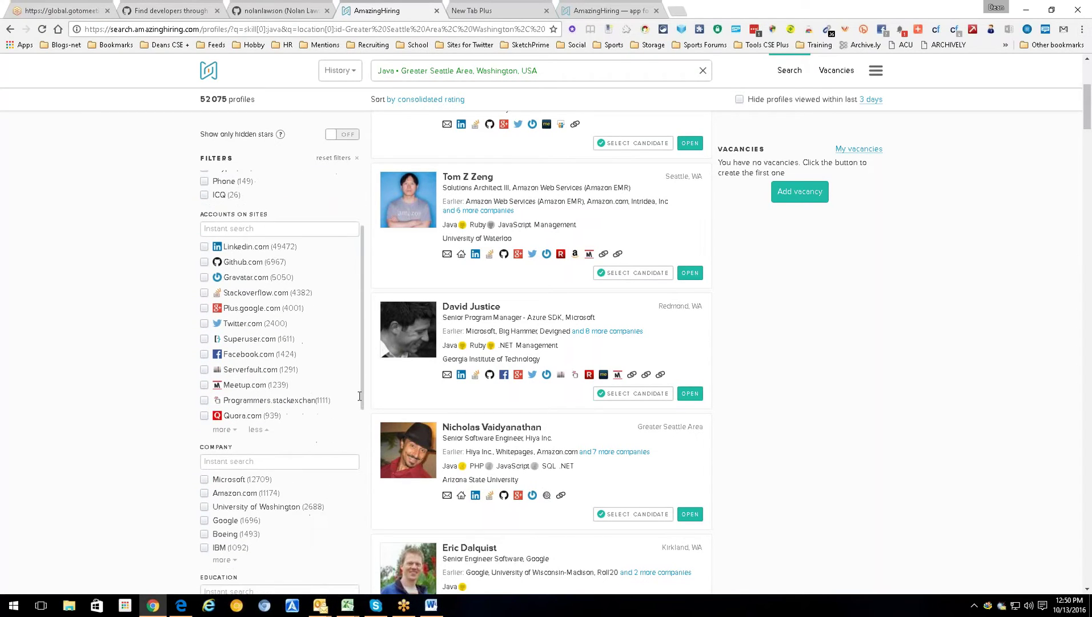
scroll(360, 394, up, 1)
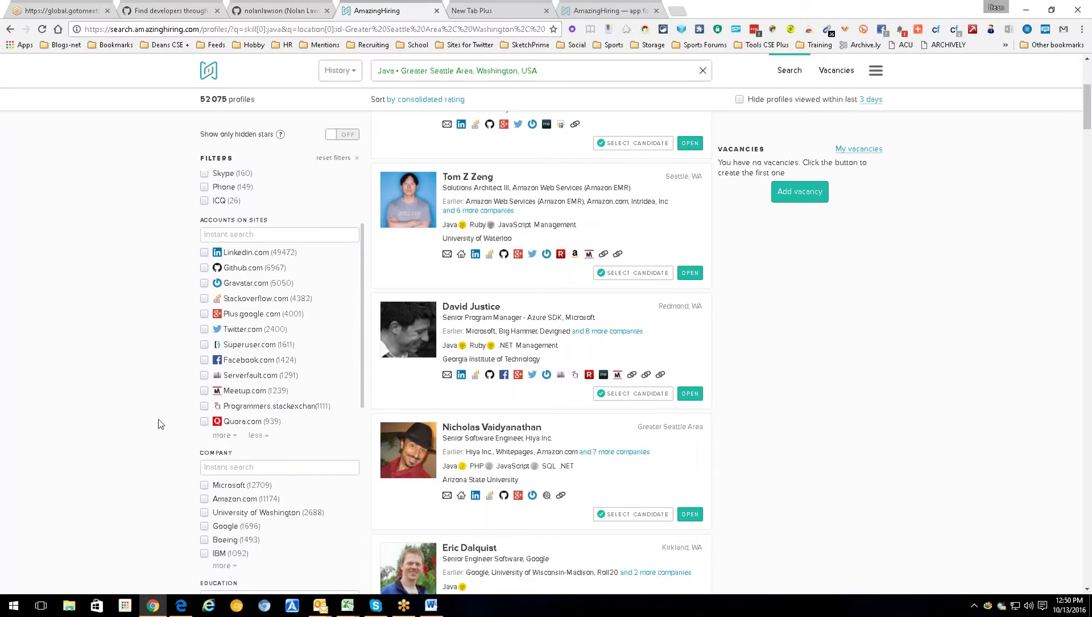
click(222, 435)
scroll(361, 395, down, 3)
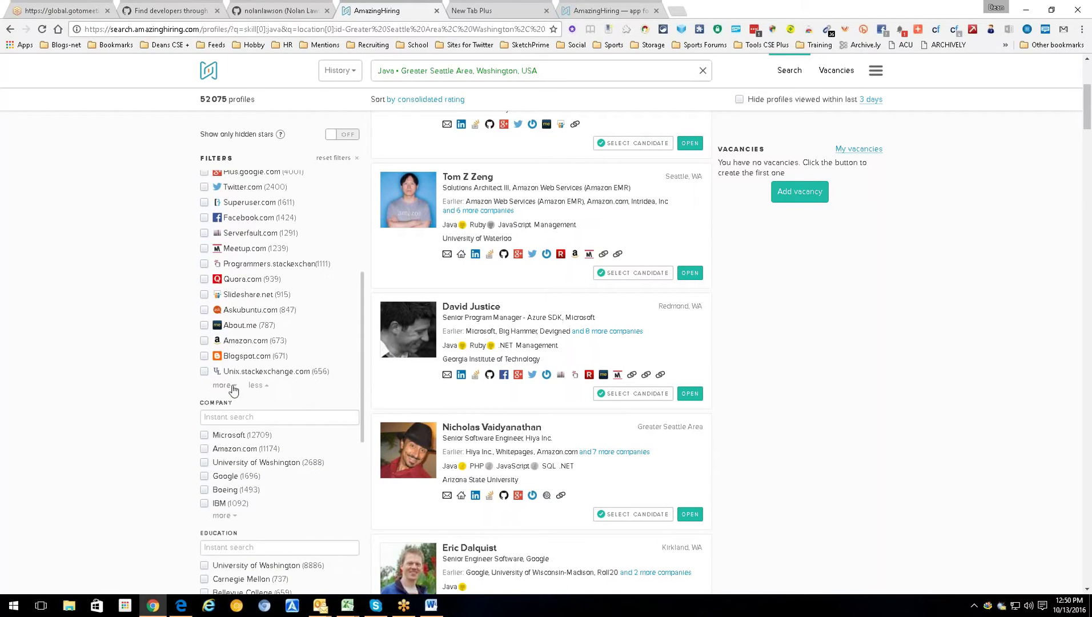
- Keep expanding the Accounts on Sites list down to Kaggle.com, then scroll back up
click(227, 386)
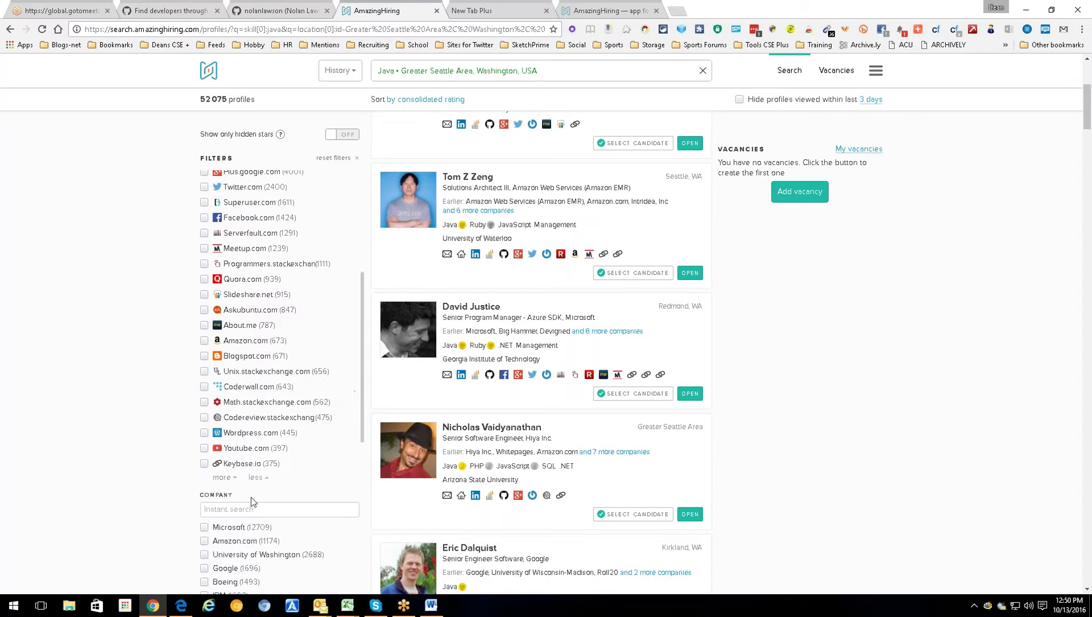
click(225, 478)
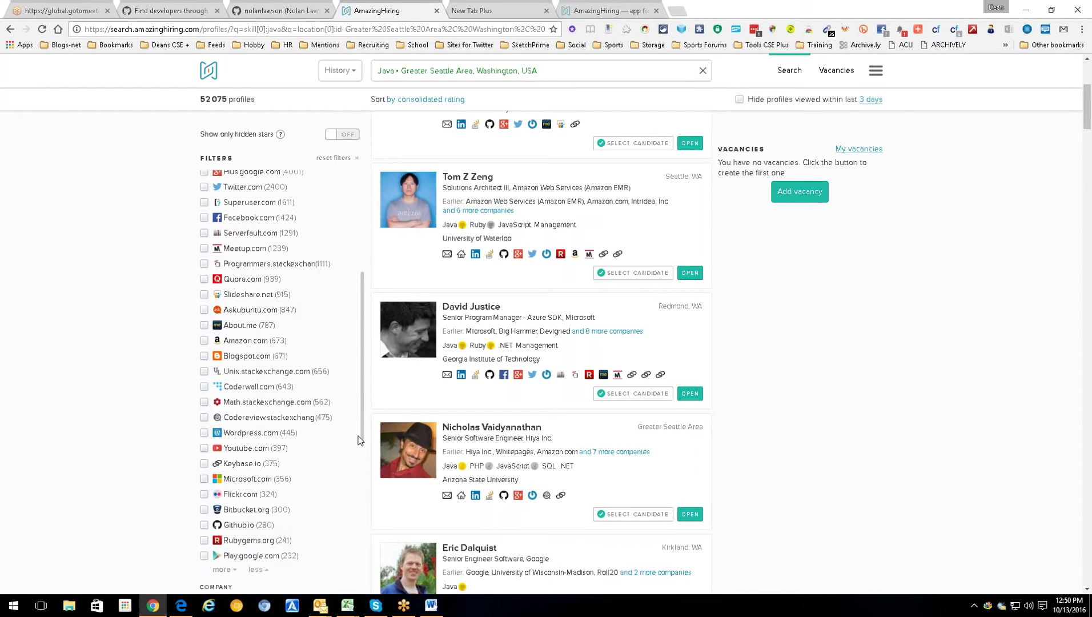
drag(360, 442, 363, 481)
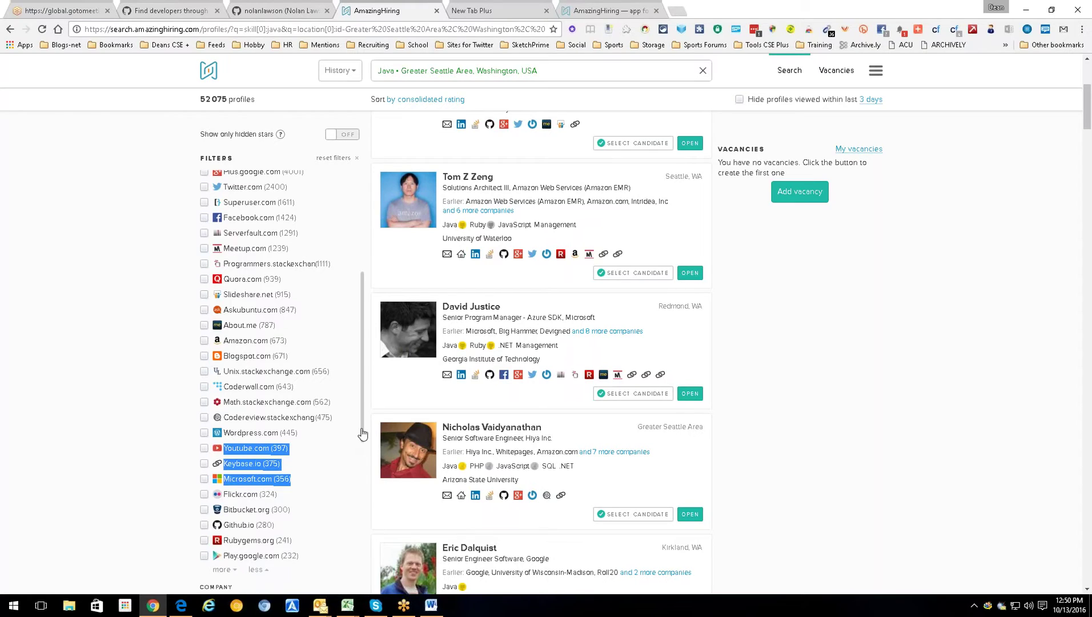
drag(361, 437, 362, 479)
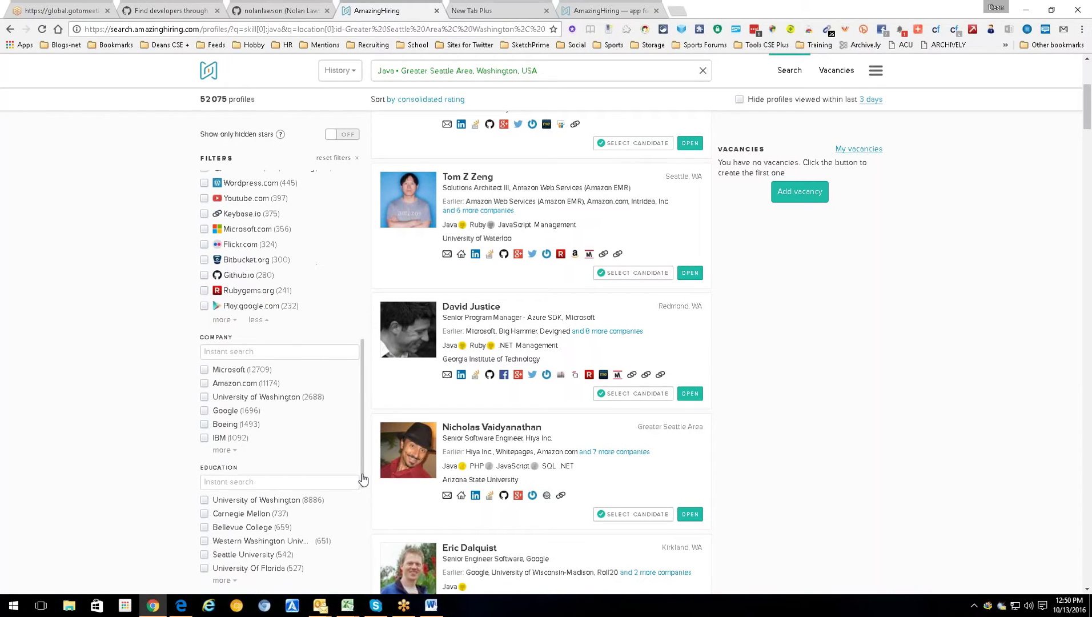
click(225, 319)
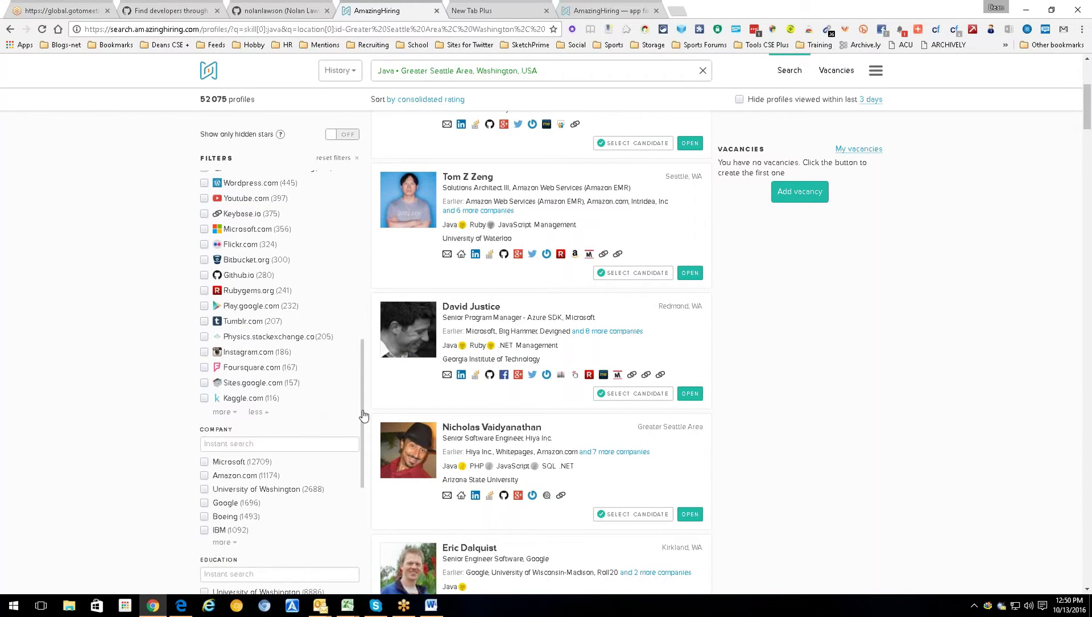
drag(362, 415, 371, 153)
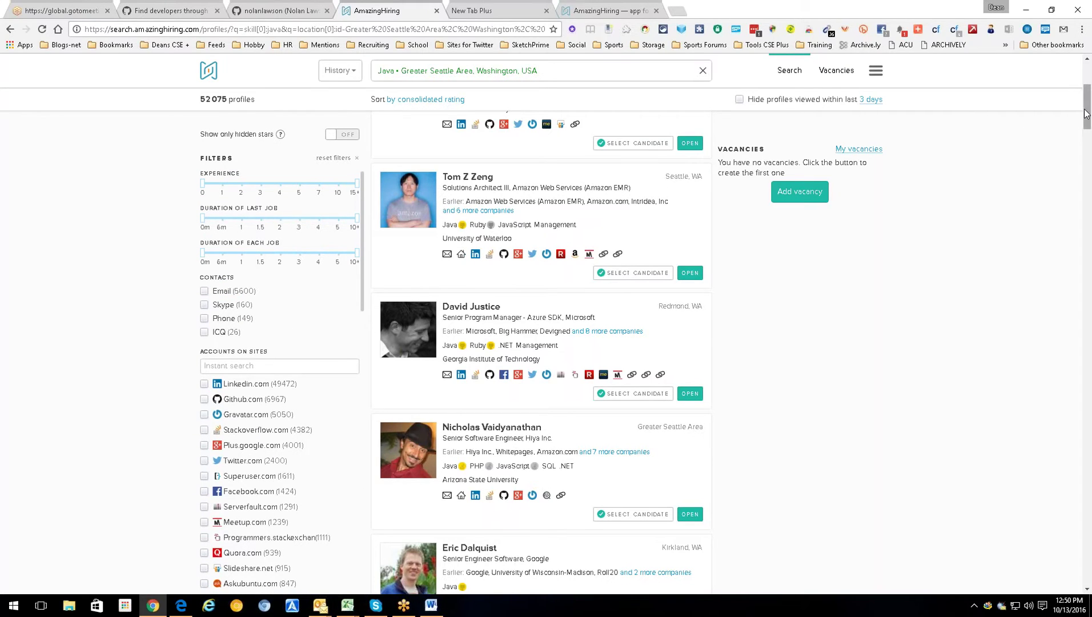
drag(1085, 113, 1085, 92)
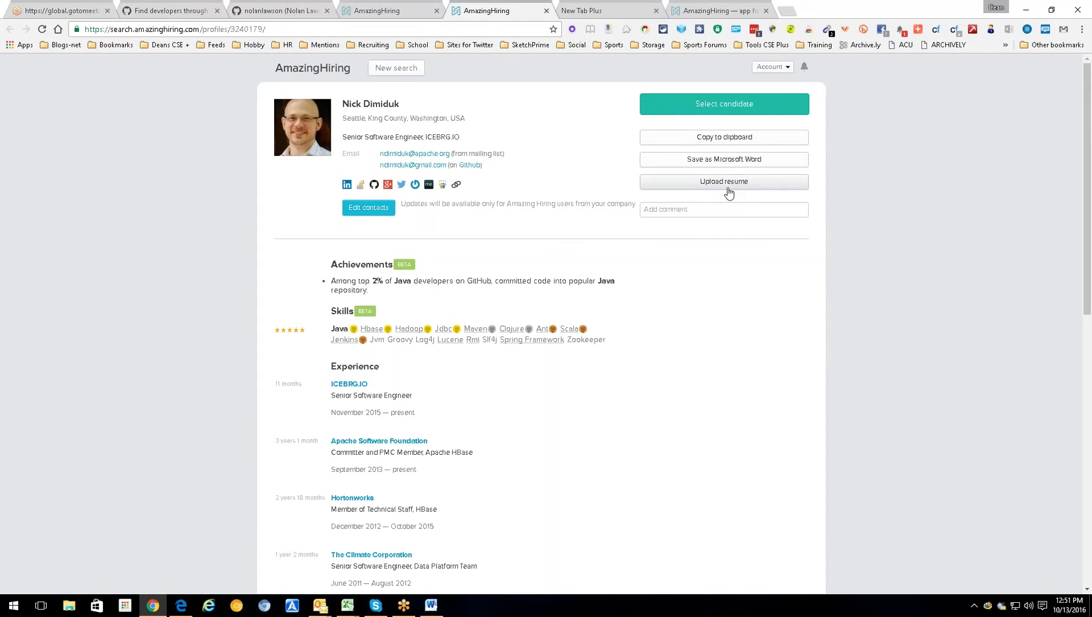
- Start assigning the ICEBERG.IO senior engineer to a vacancy under 'My vacancies' and review his profile
click(730, 105)
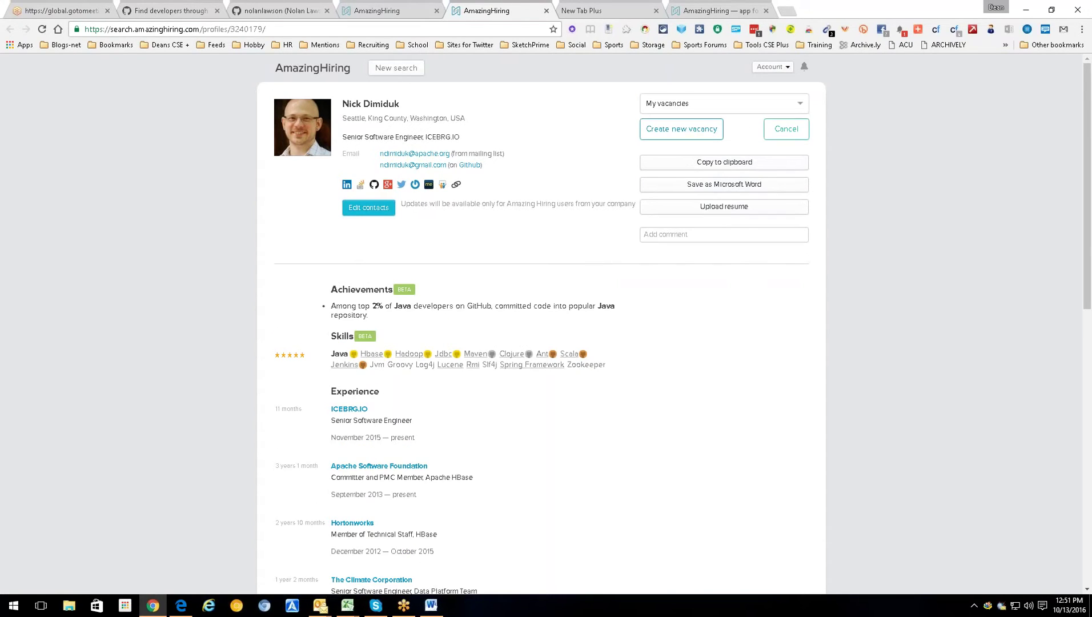
click(799, 104)
click(757, 123)
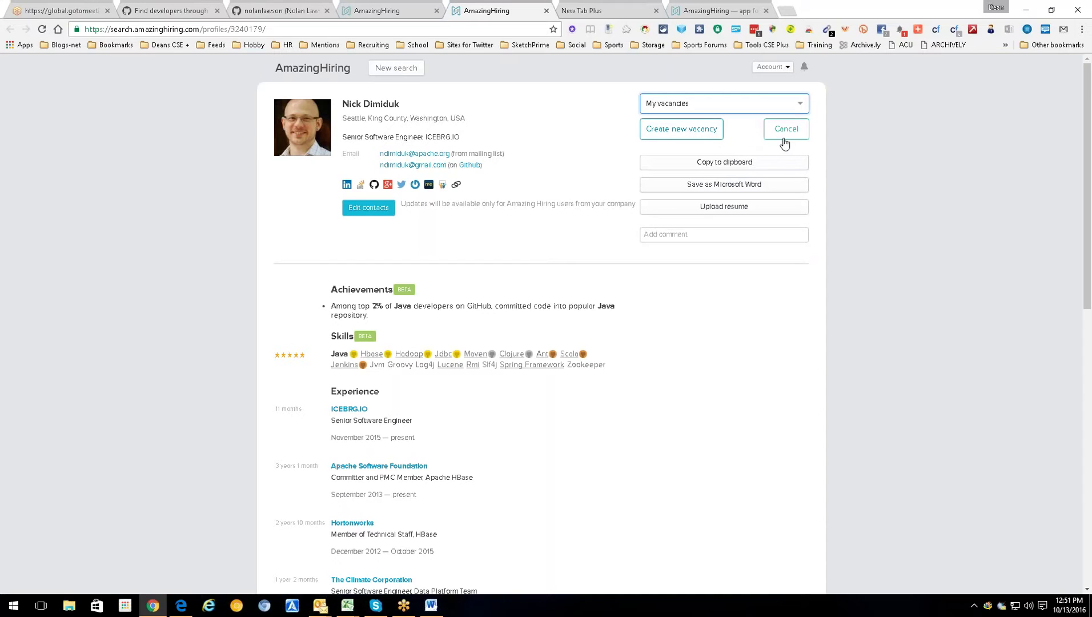
click(665, 104)
click(673, 122)
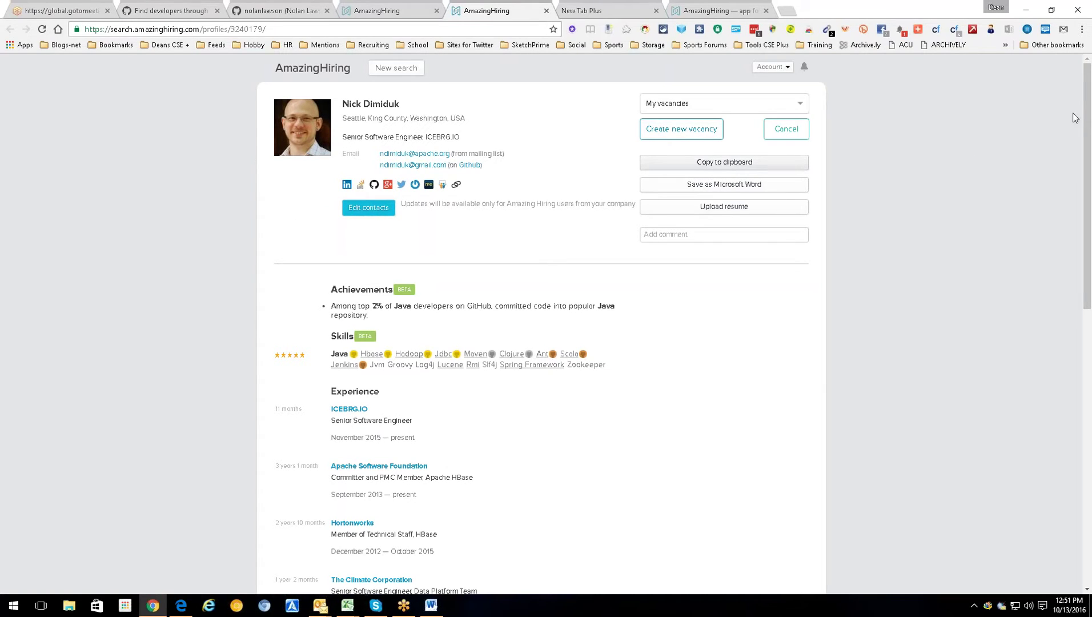
drag(1083, 171, 1072, 419)
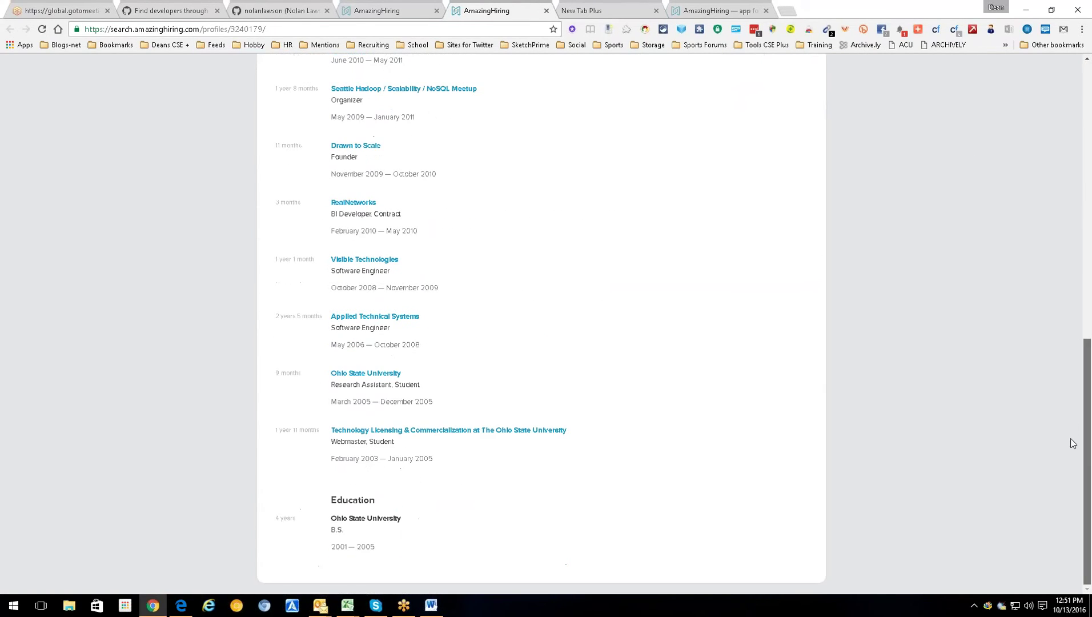
key(Home)
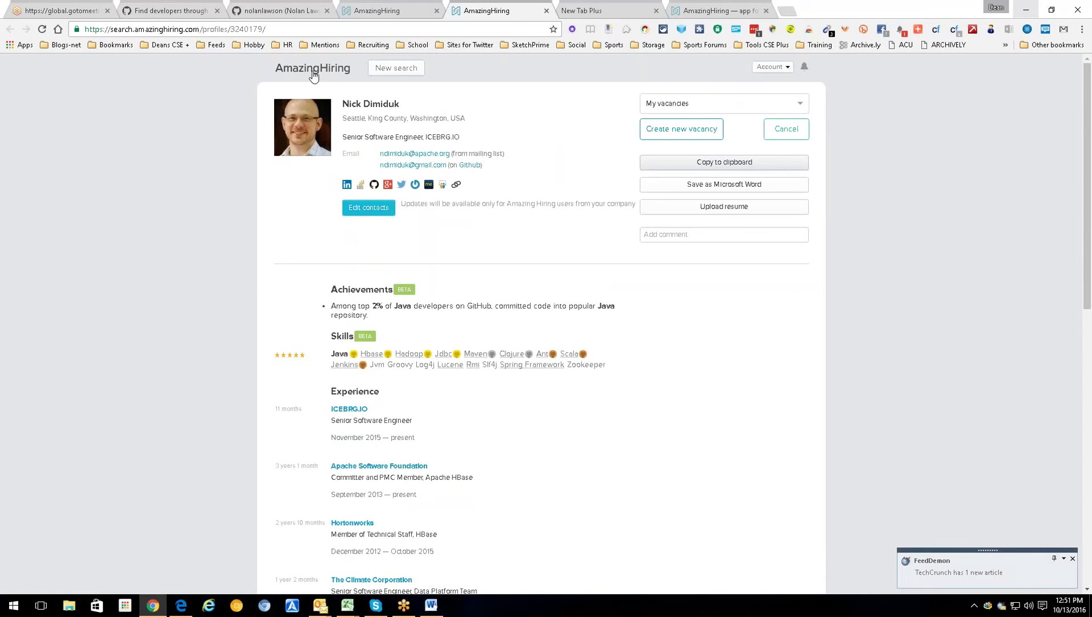
- Check the empty Vacancies page, then return from the profile to the AmazingHiring search home
click(386, 6)
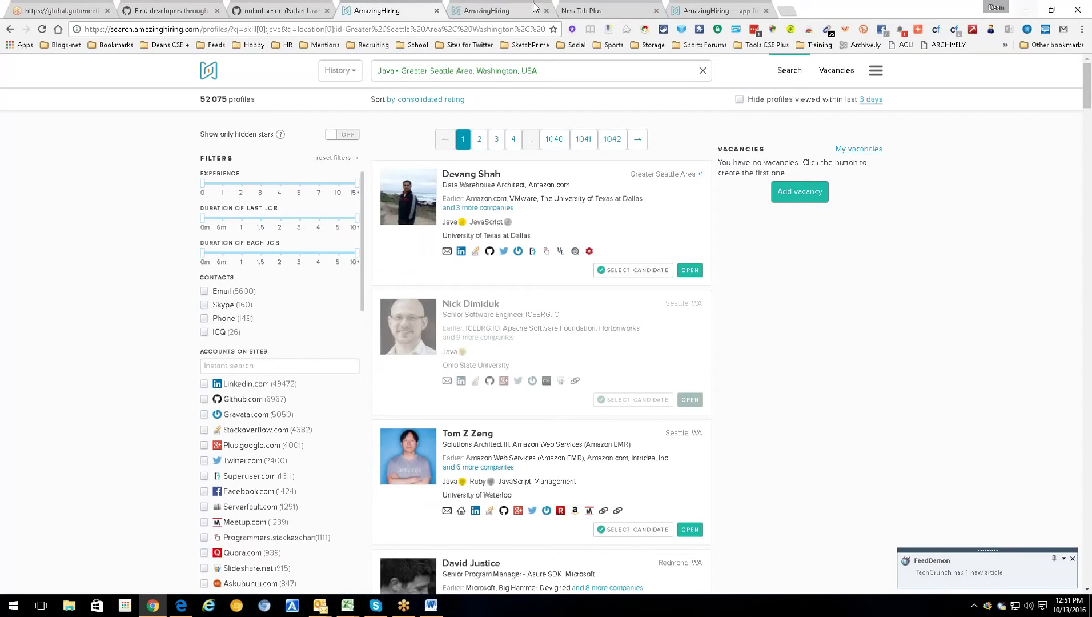
click(876, 73)
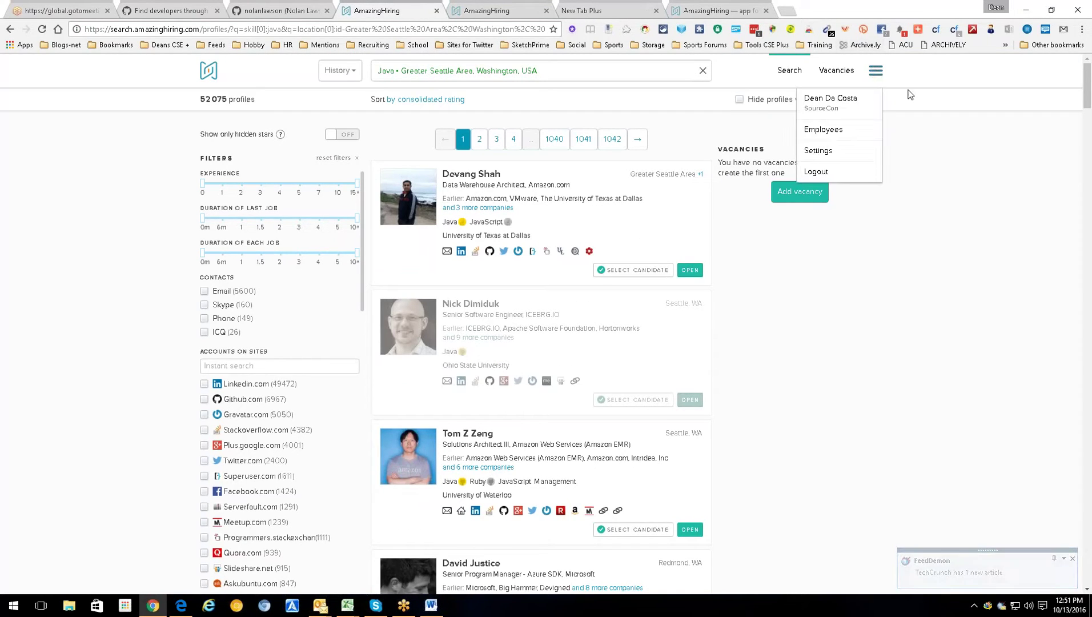
click(942, 97)
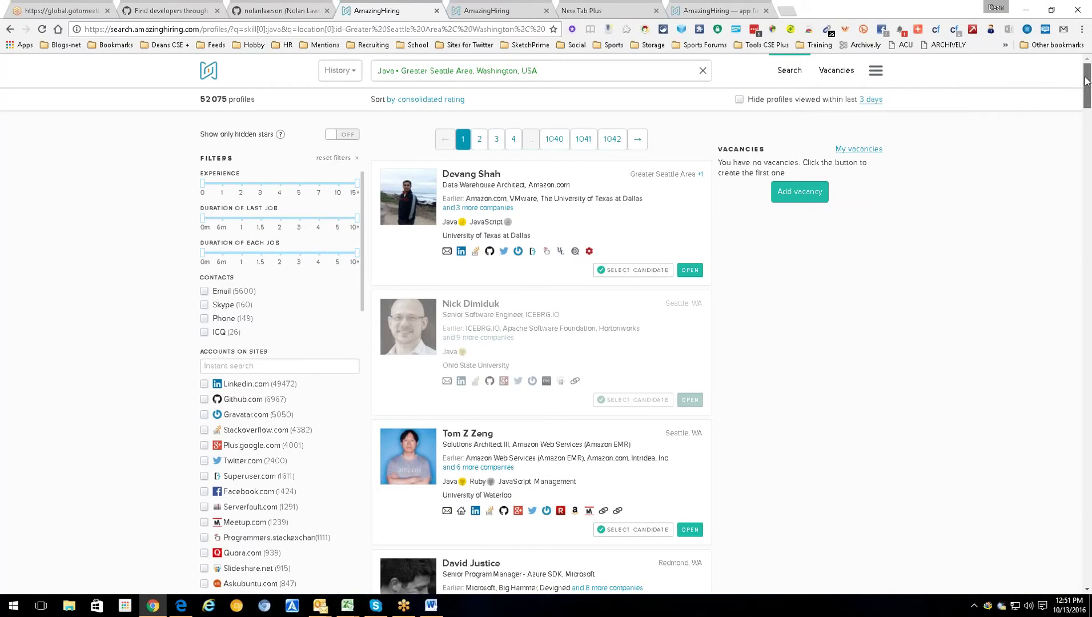
click(850, 72)
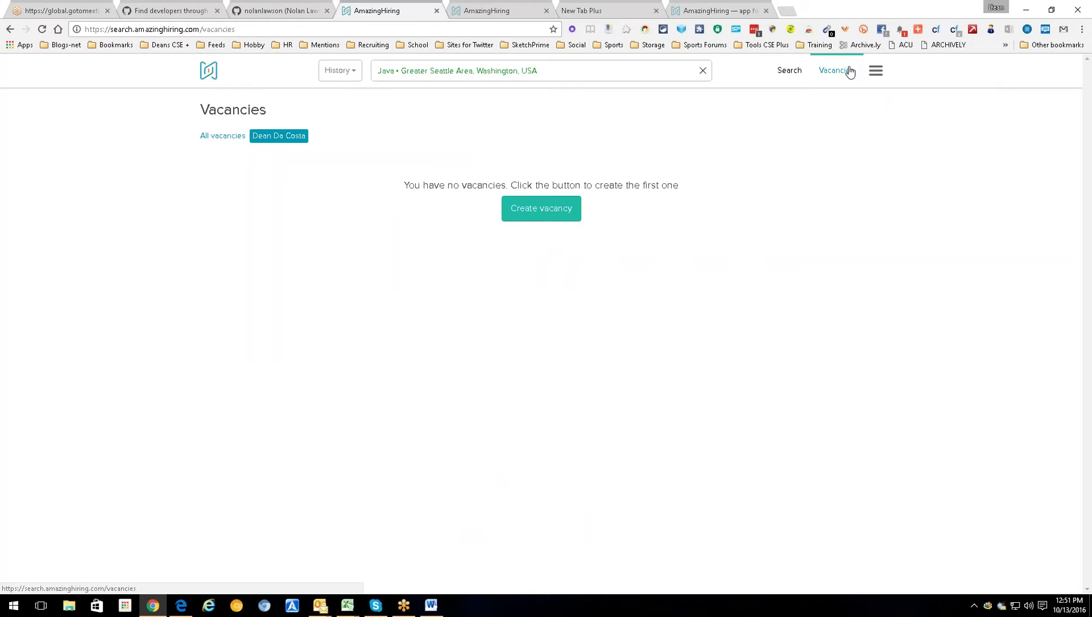
click(475, 6)
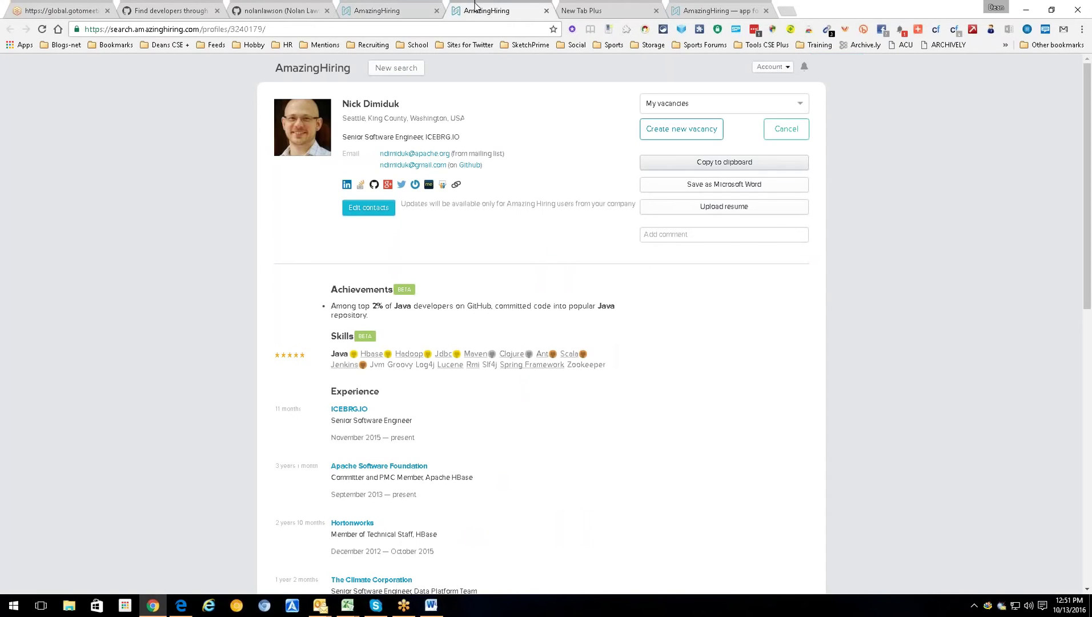
click(323, 73)
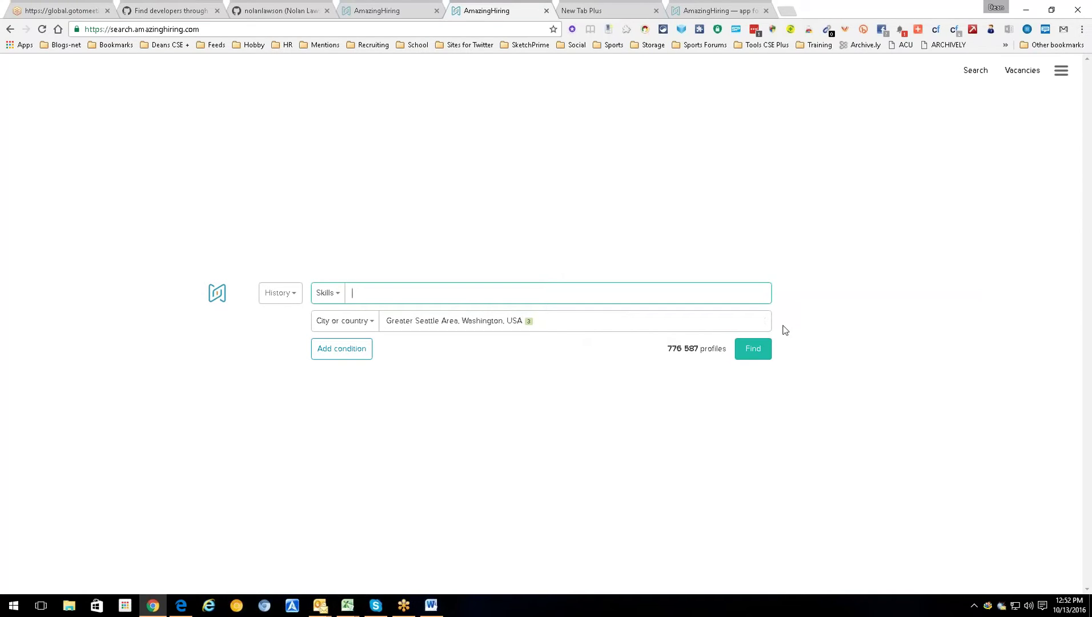
click(763, 322)
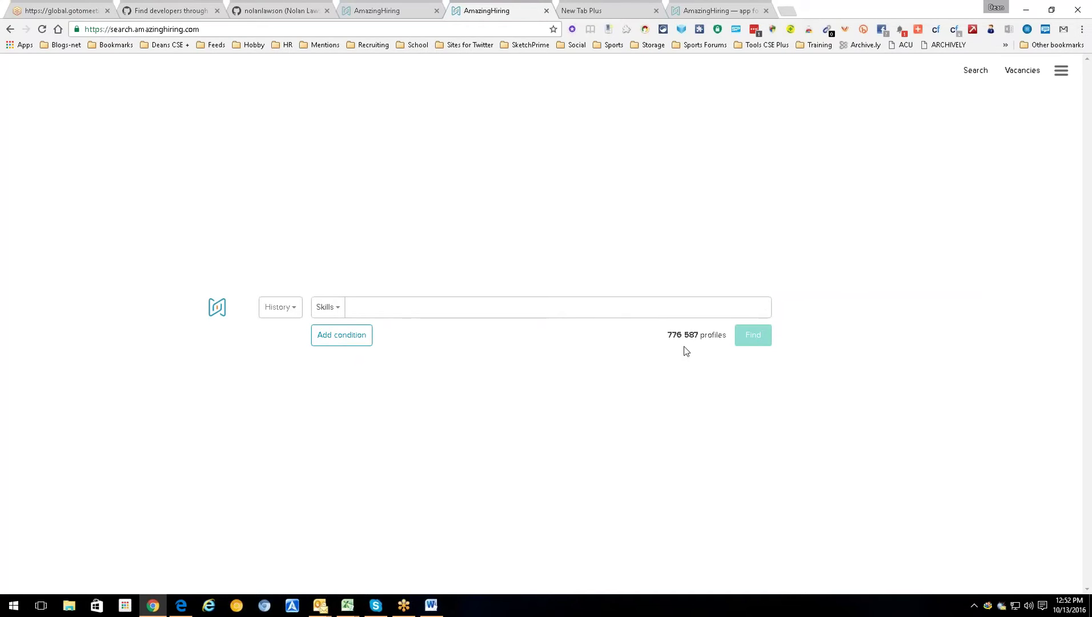
click(293, 313)
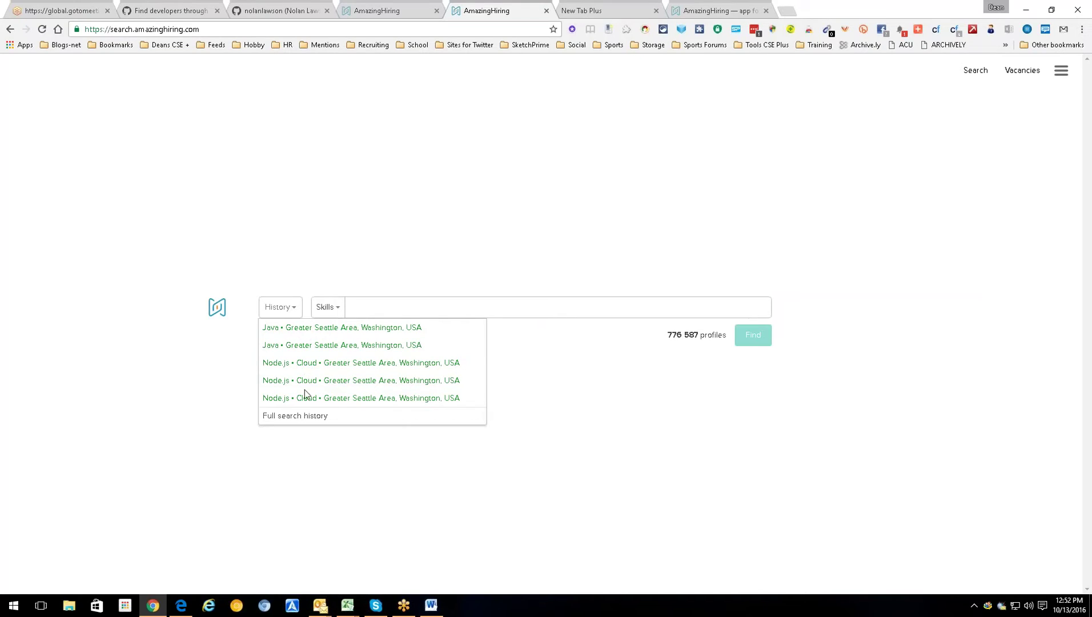
click(527, 461)
click(350, 338)
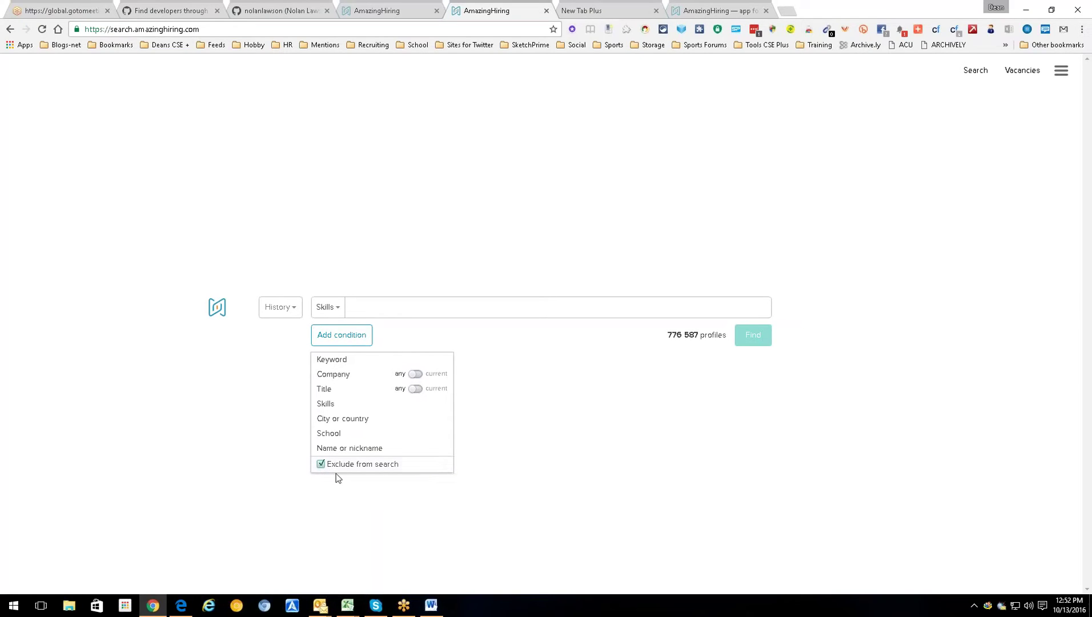
click(628, 425)
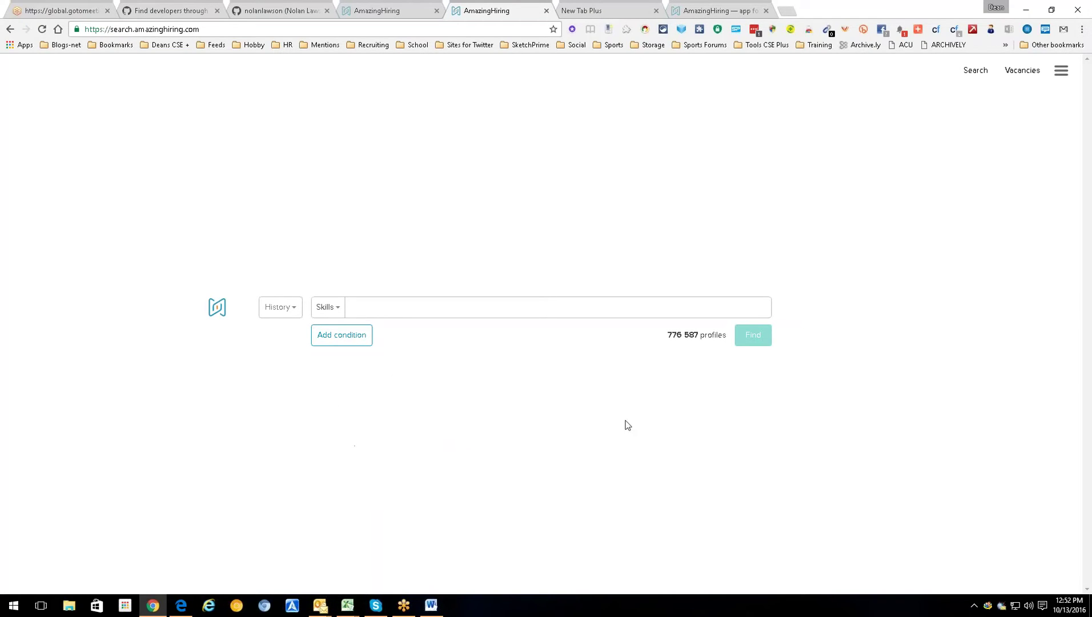
click(346, 341)
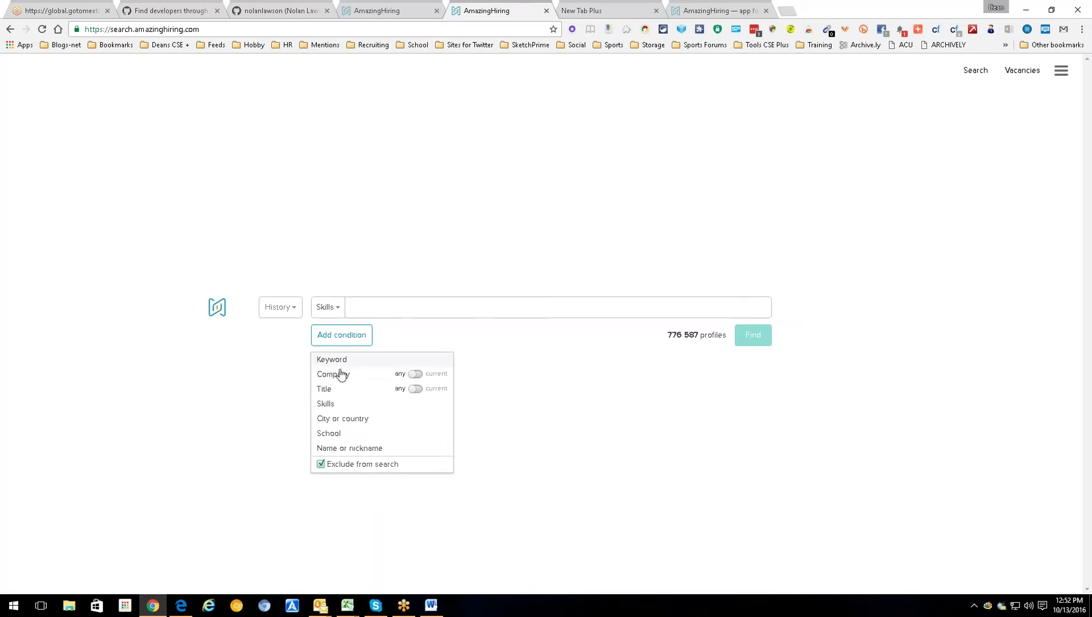
- Try entering hadoop as a skill term, then remove it from the location field
click(321, 464)
click(618, 440)
click(491, 306)
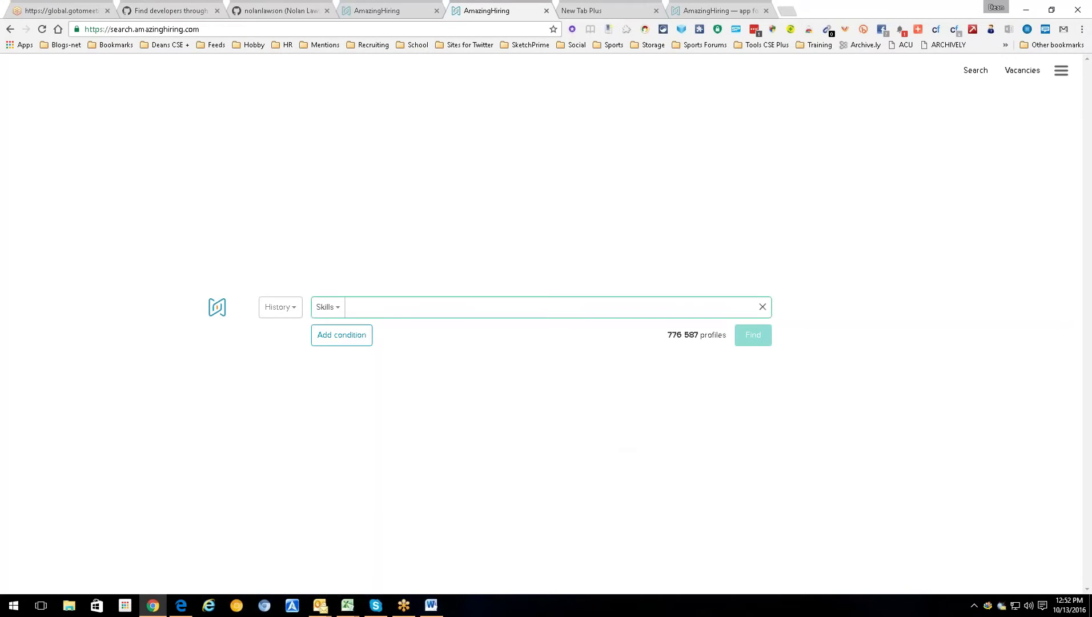
click(338, 307)
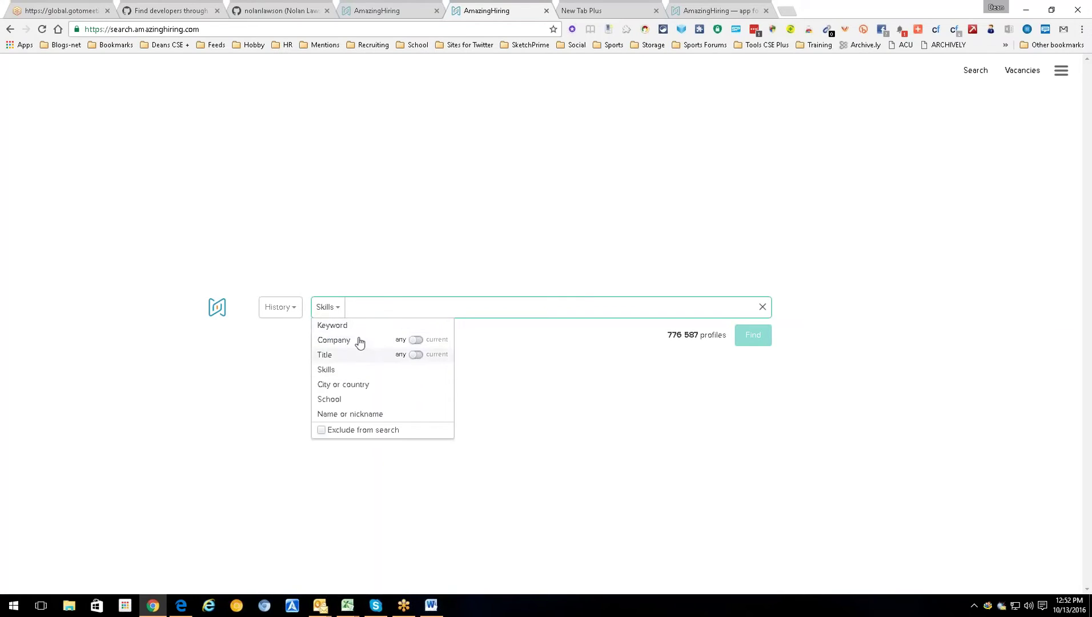
click(383, 304)
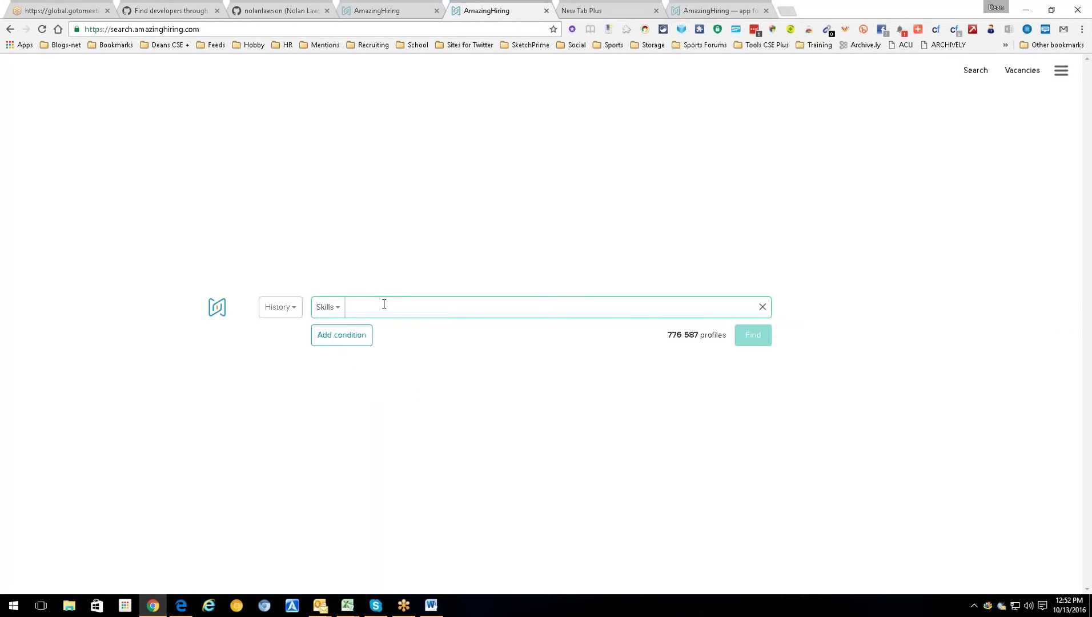
text(hadoop)
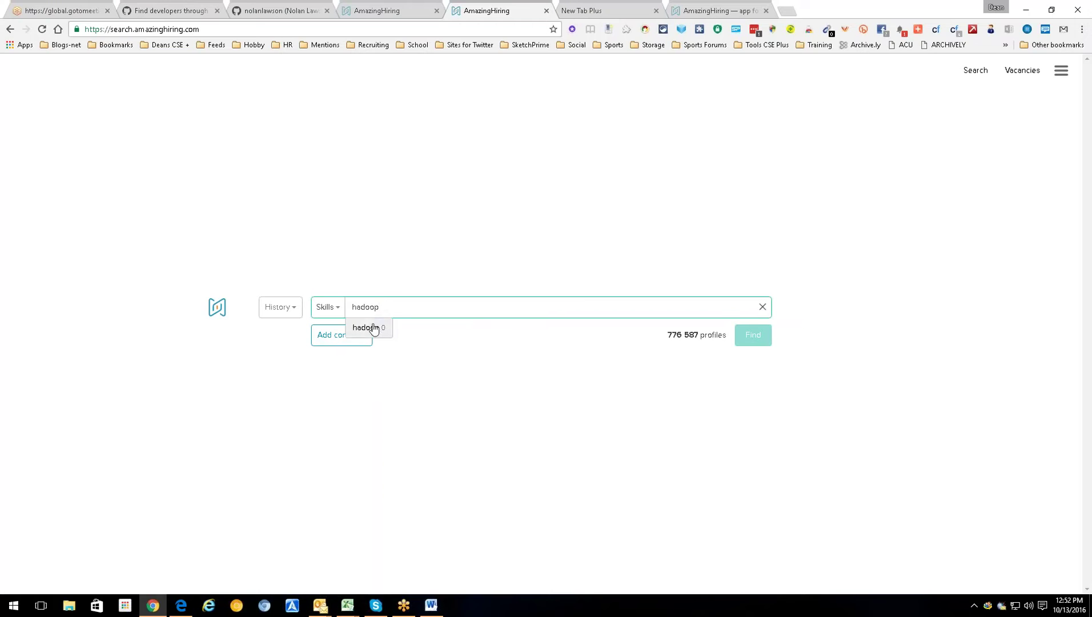
click(366, 324)
click(341, 311)
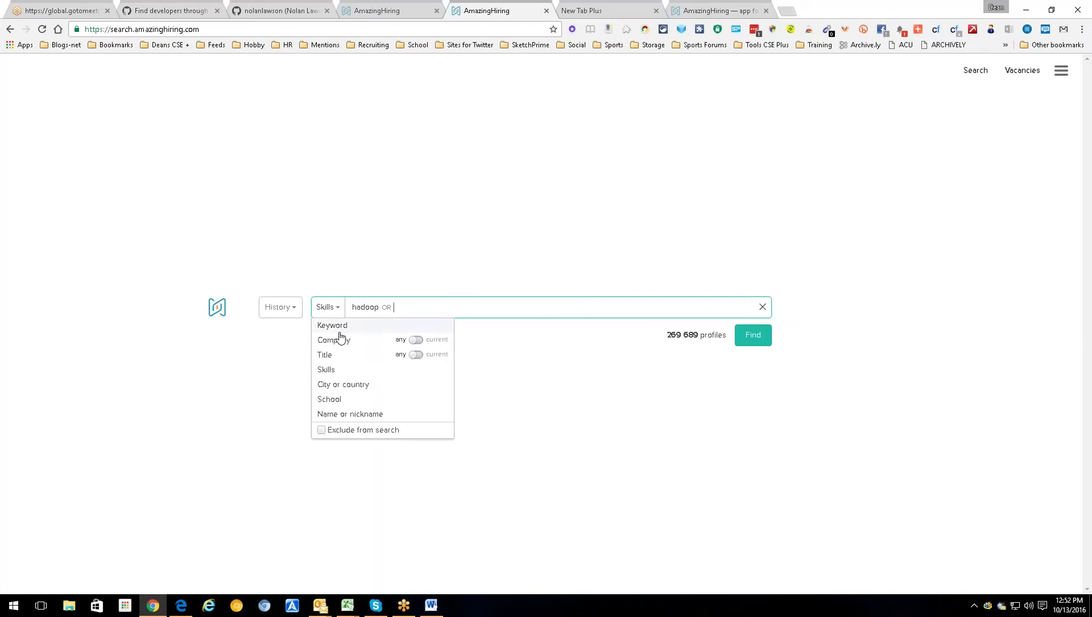
click(348, 385)
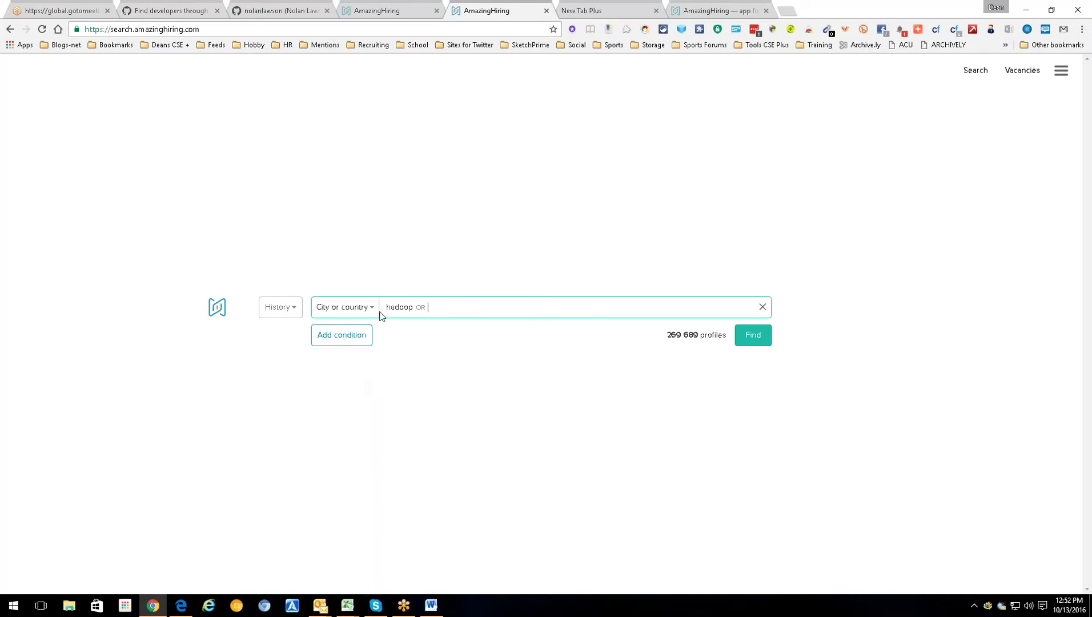
key(BackSpace)
click(420, 307)
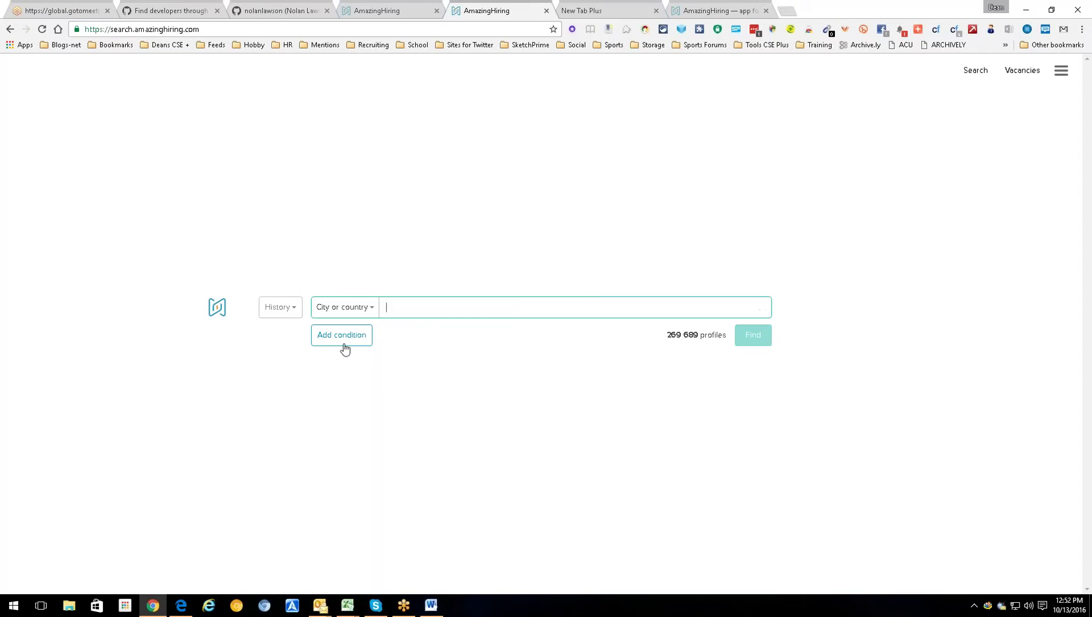
- Add a city or country condition for Greater Seattle Area, Washington, USA
click(343, 337)
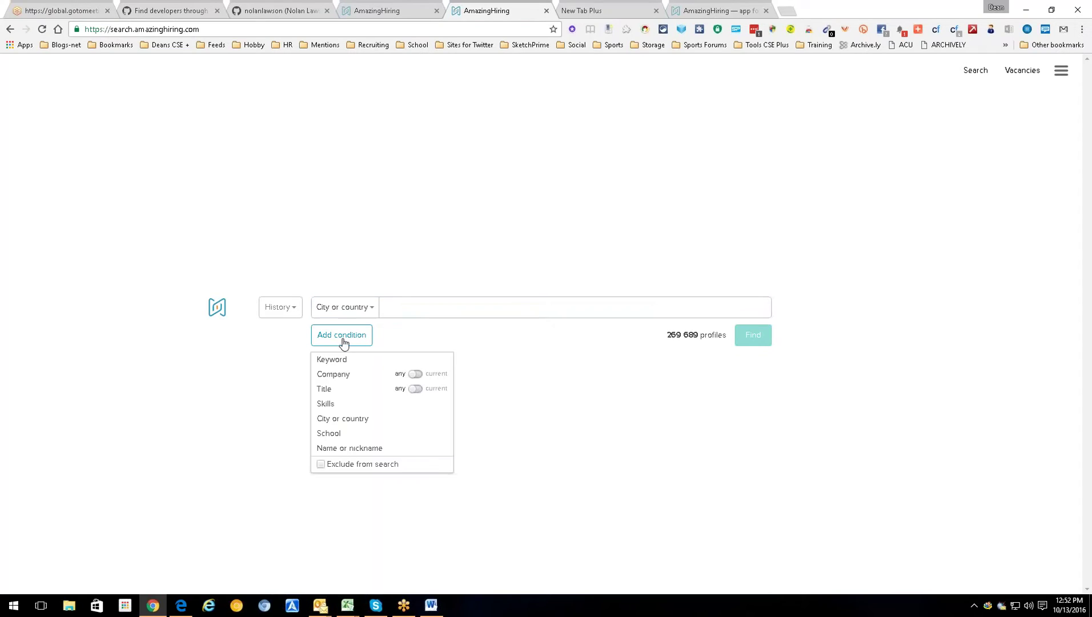
click(337, 420)
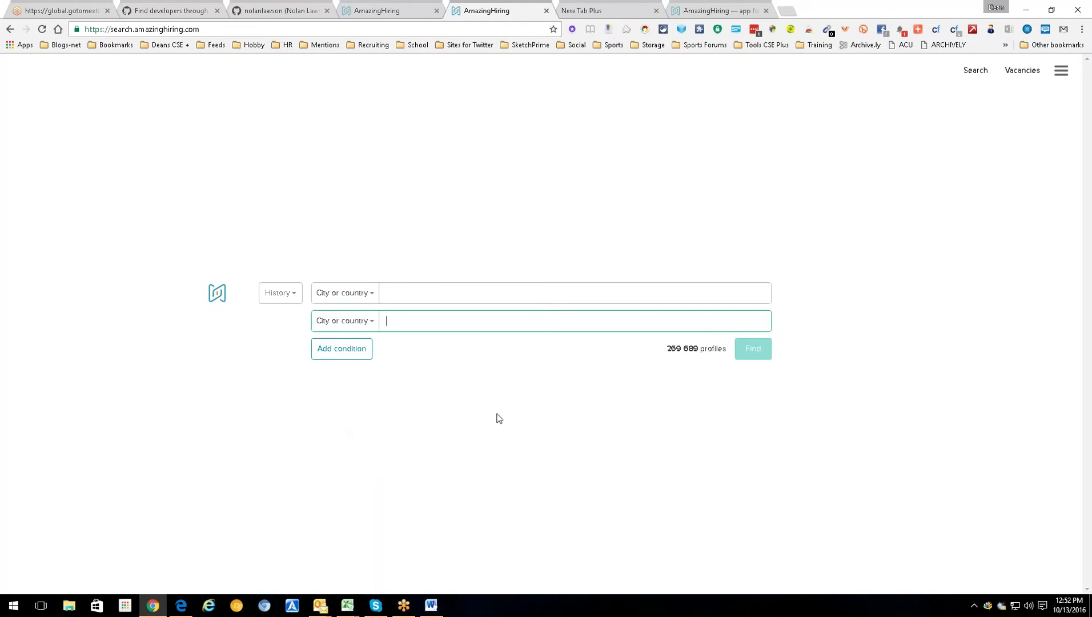
text(Seattle)
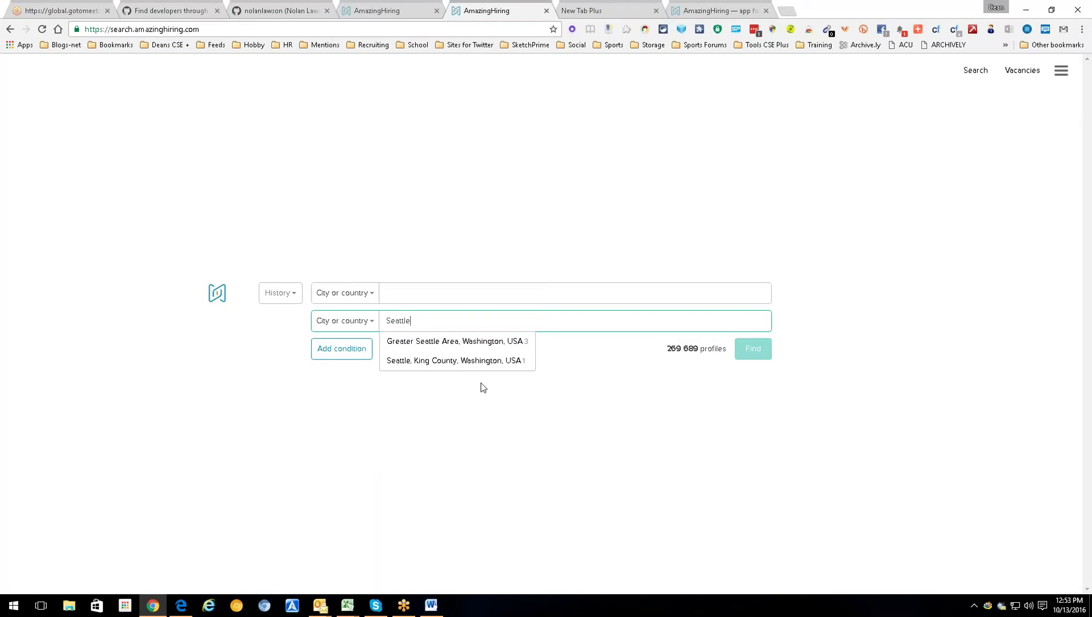
click(482, 343)
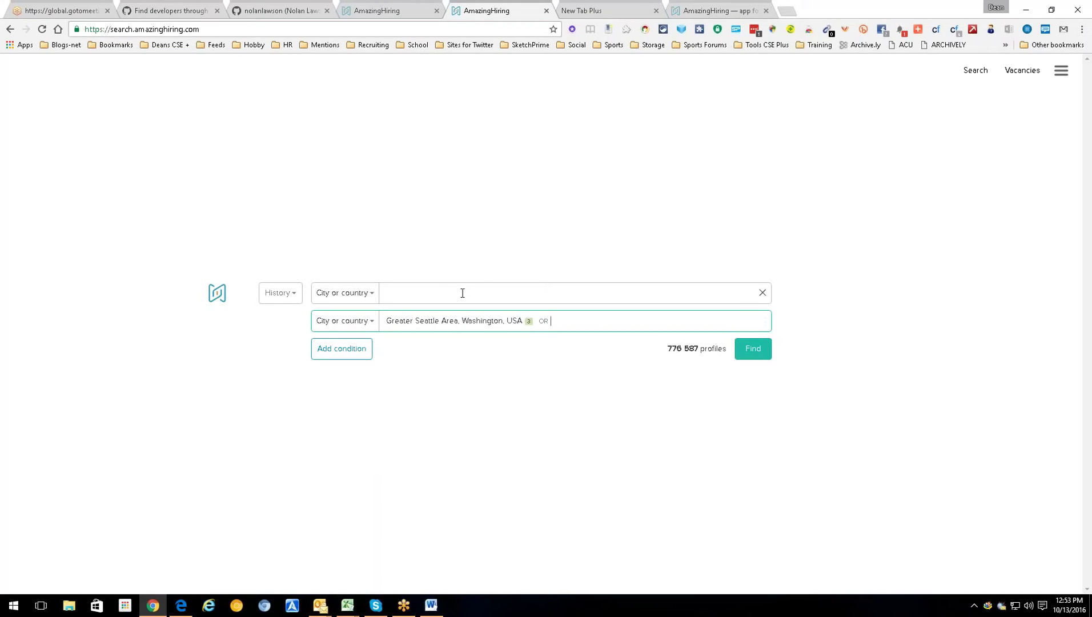
- Switch the first condition to Keyword and type Hadoop
click(370, 295)
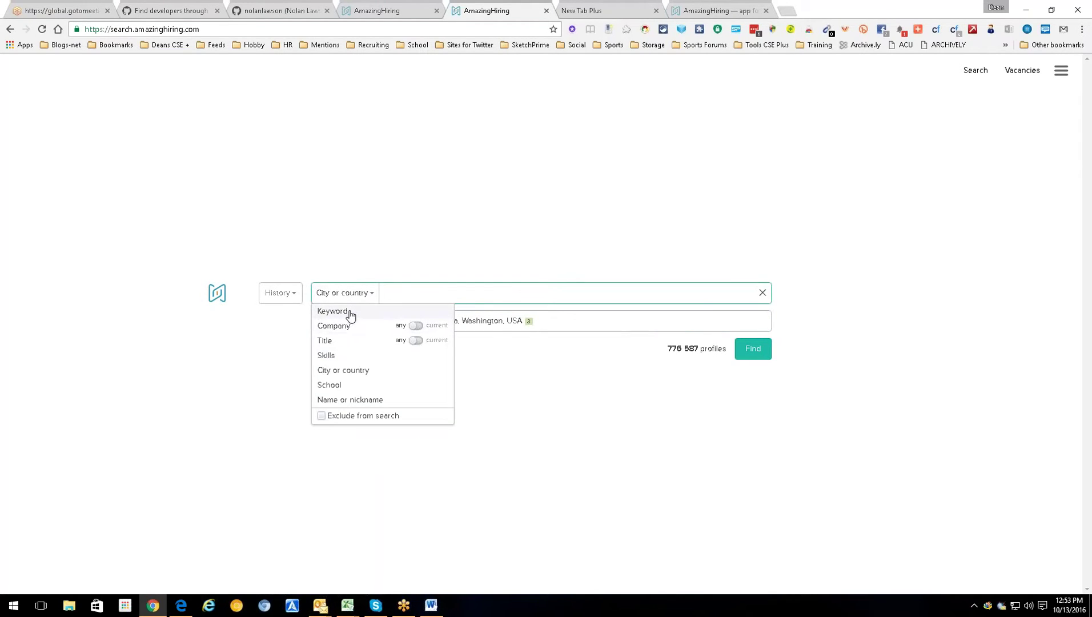
click(347, 312)
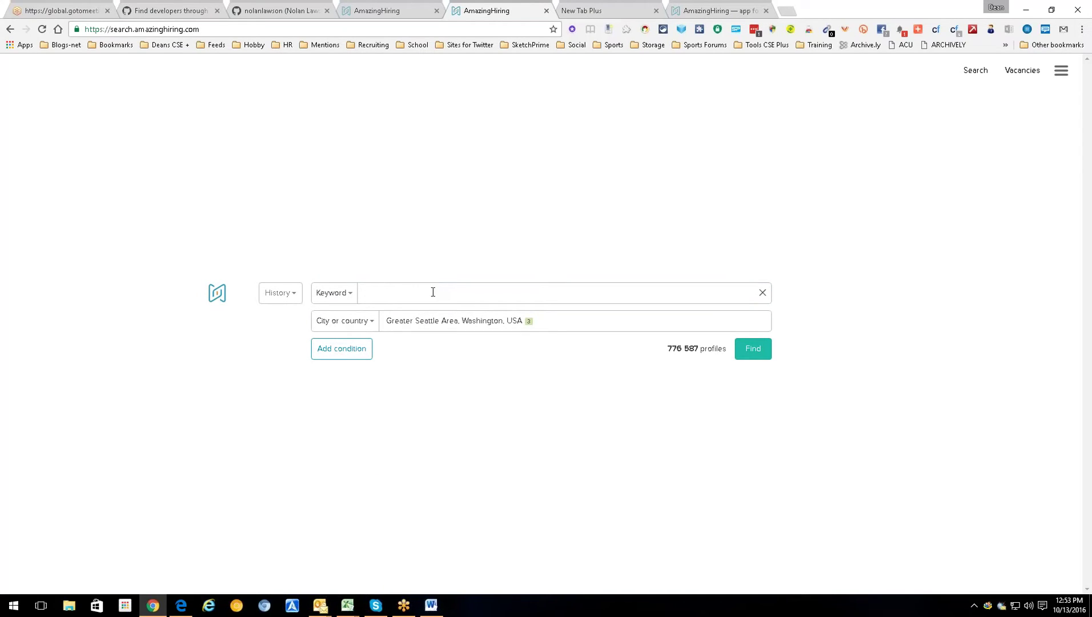
click(437, 290)
text(Hadoop)
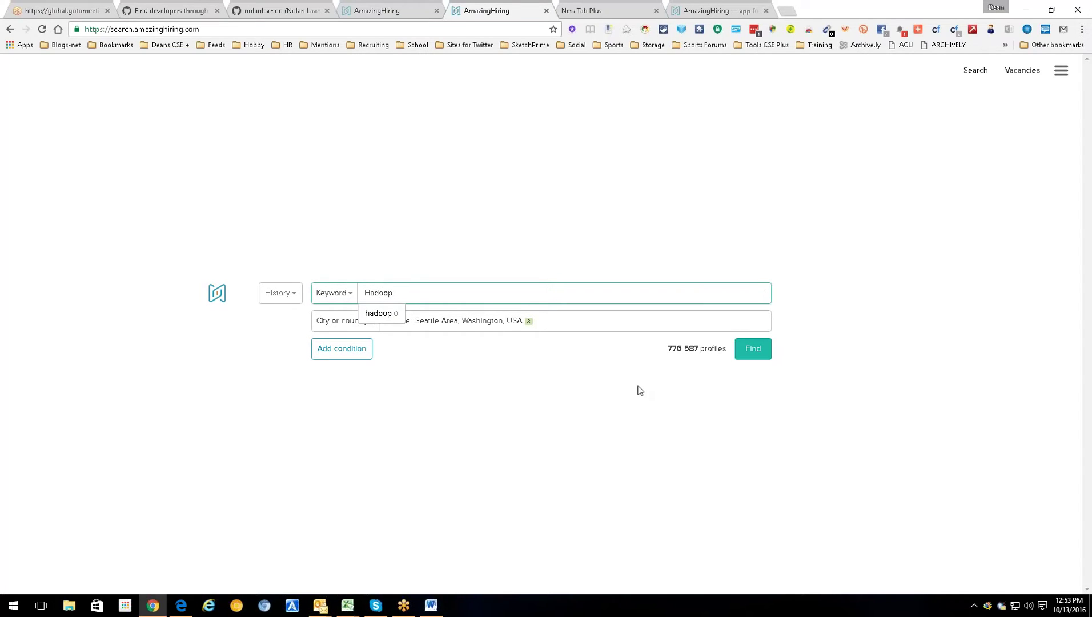
- Accept the hadoop keyword suggestion and run the search, loading 8 545 profiles
click(396, 318)
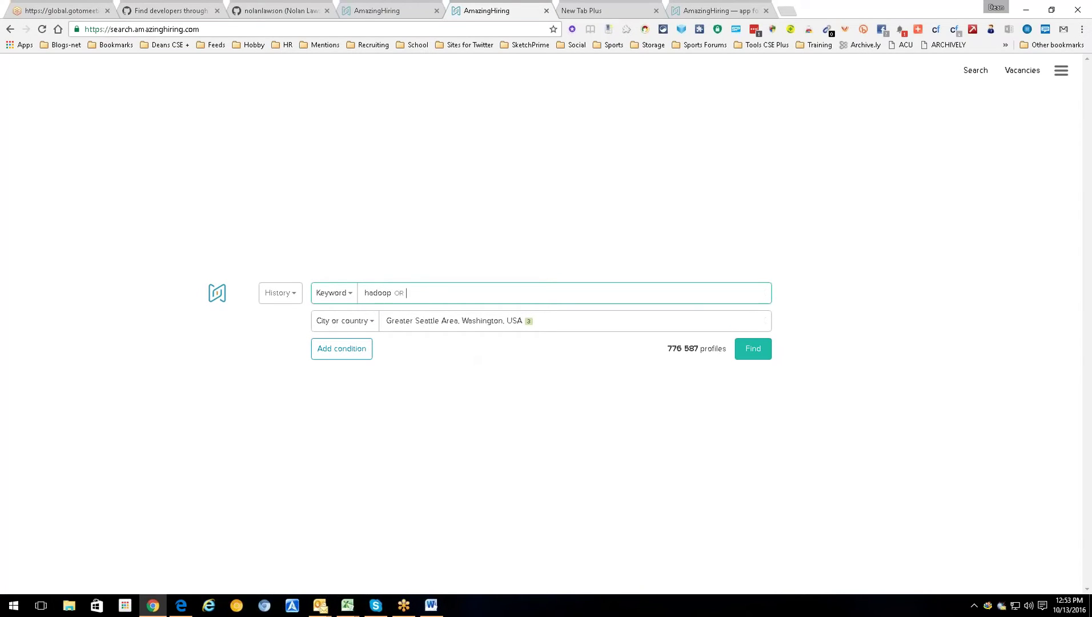
click(752, 348)
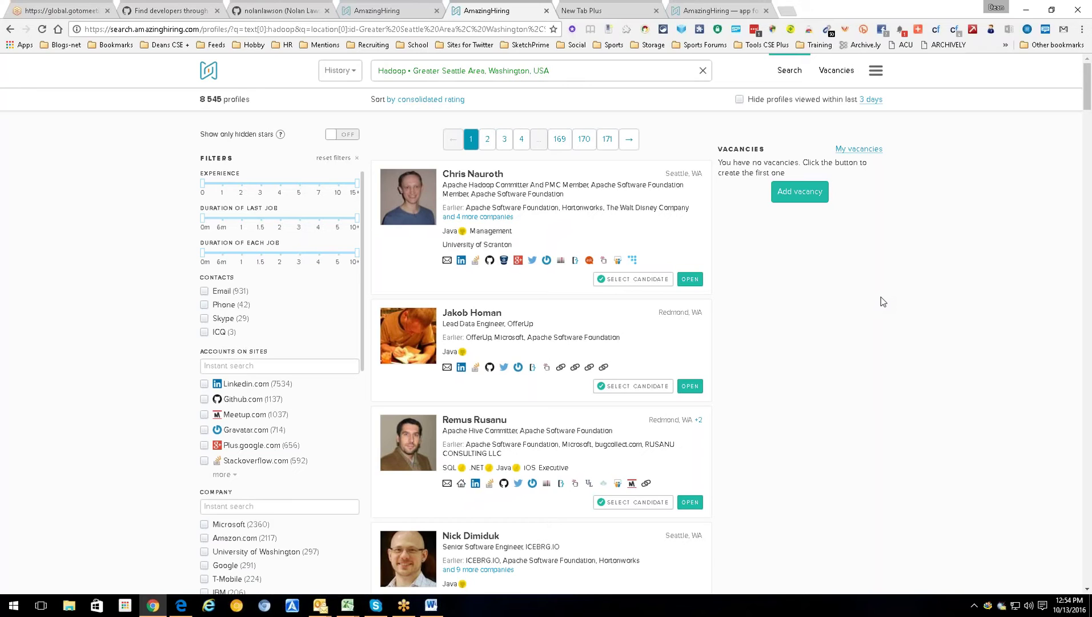
click(787, 12)
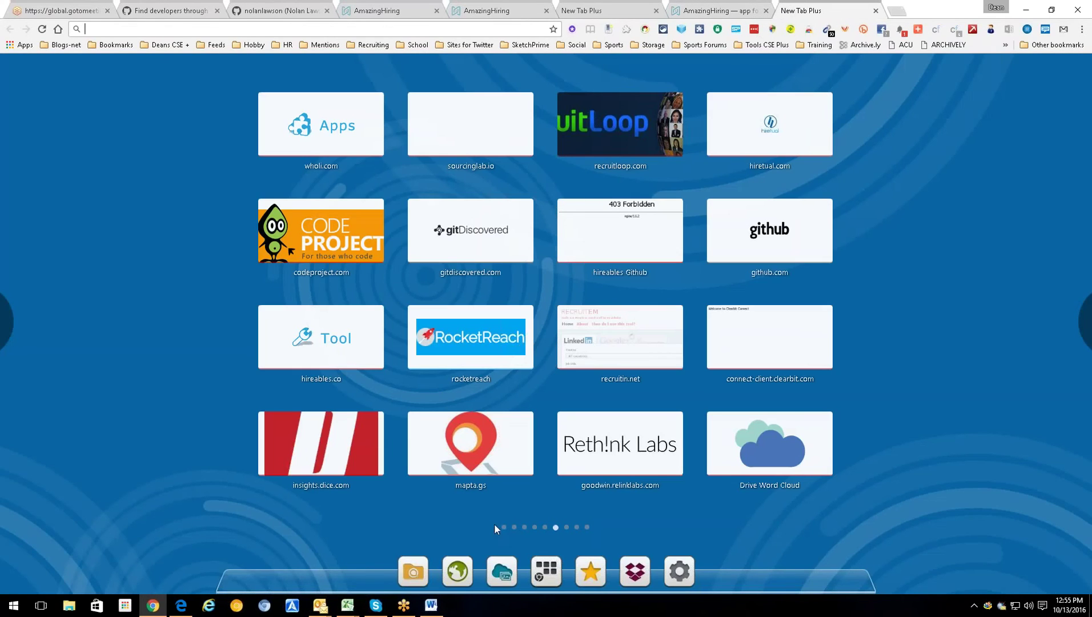
click(524, 527)
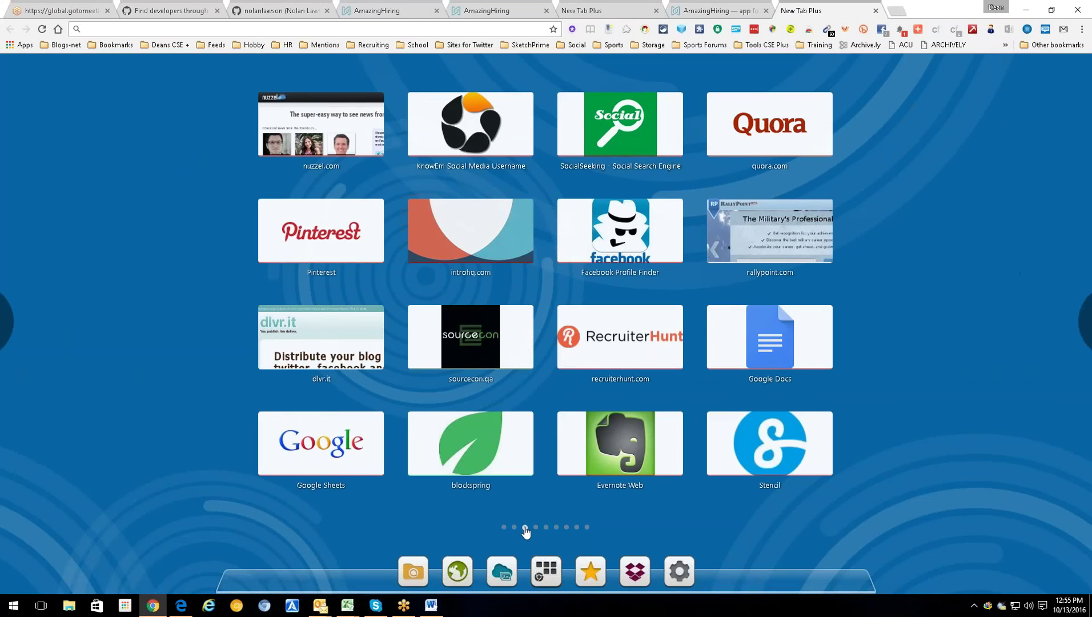
click(536, 527)
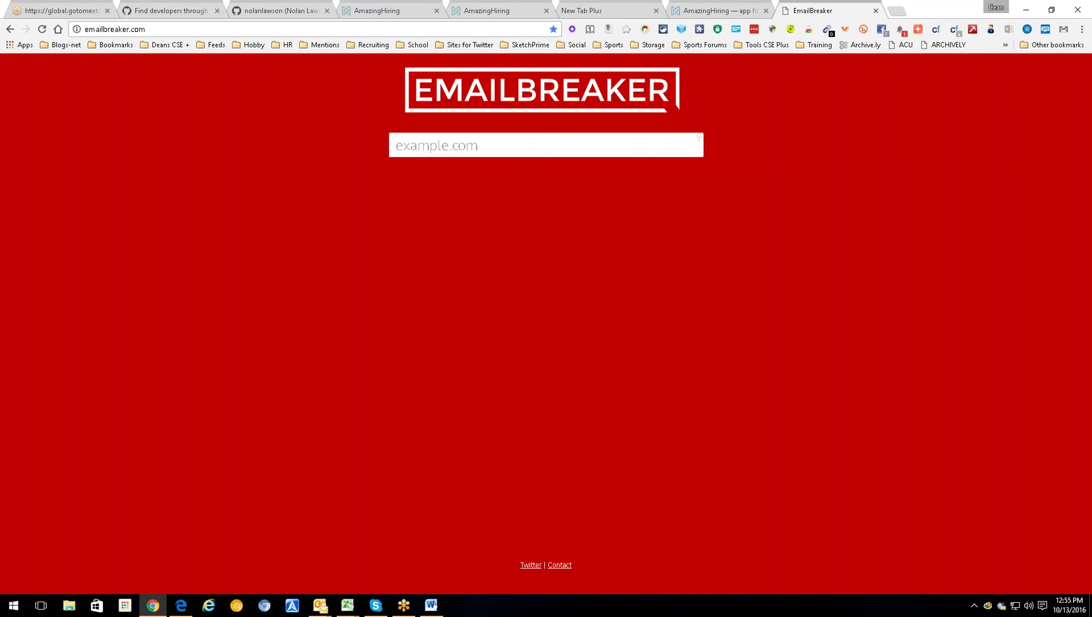
text(amazon.com)
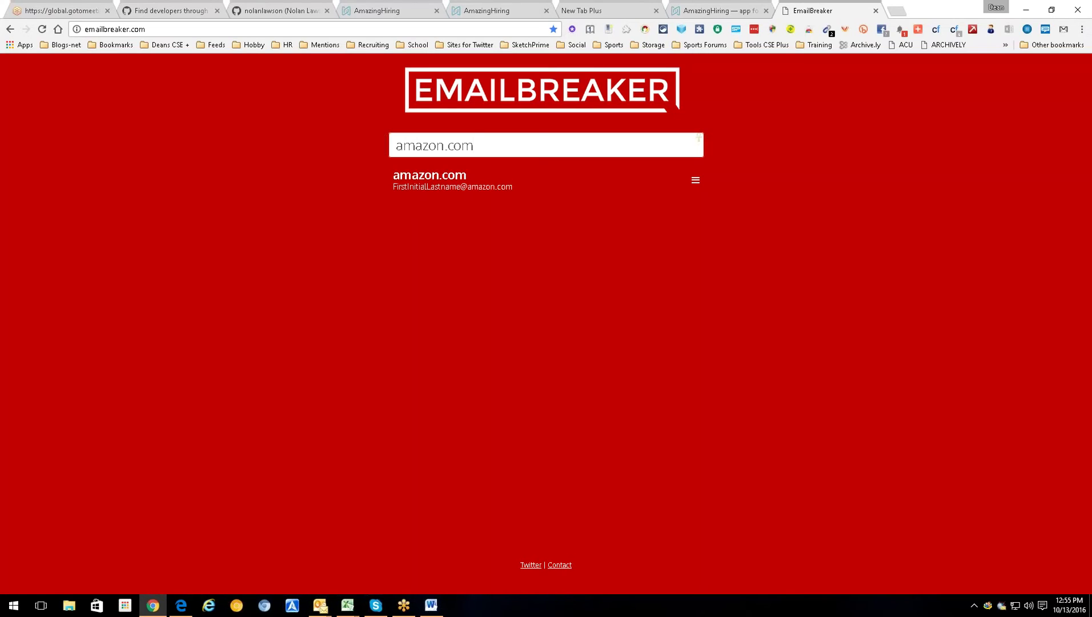
key(ctrl+t)
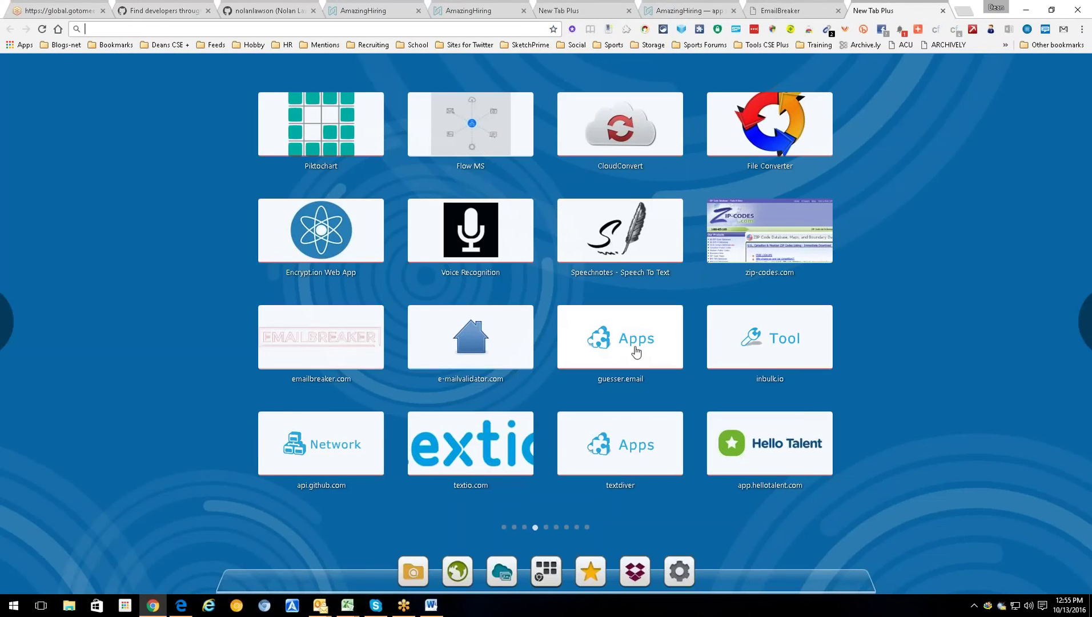
- Open the e-mail validator site, then replace amazon.com with a 'lockheed' search in EmailBreaker
click(487, 331)
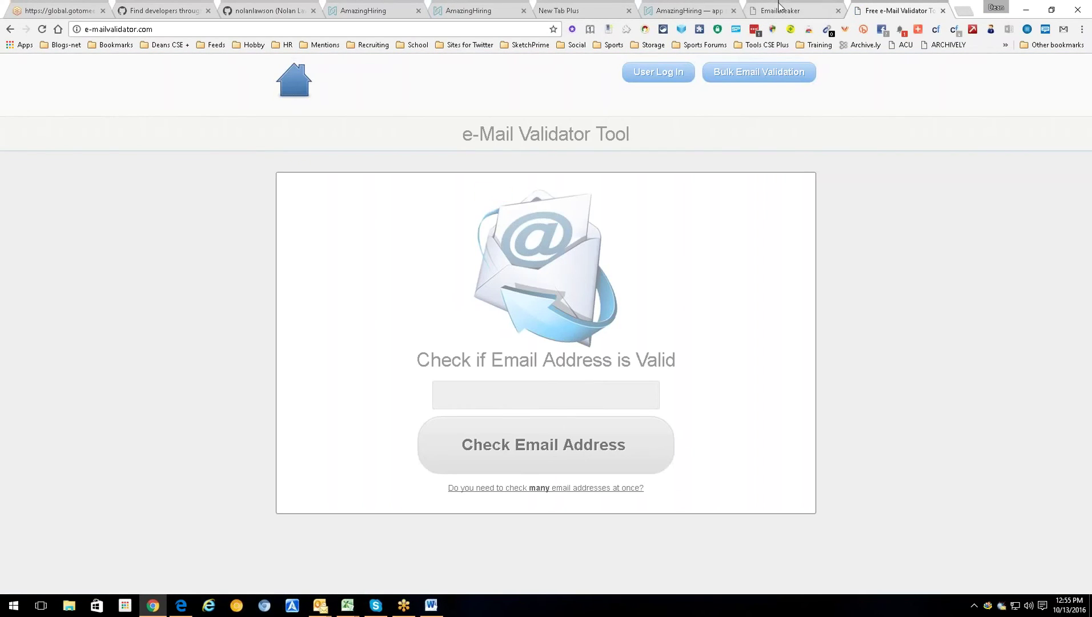
click(780, 8)
drag(479, 144, 229, 143)
text(lockheed)
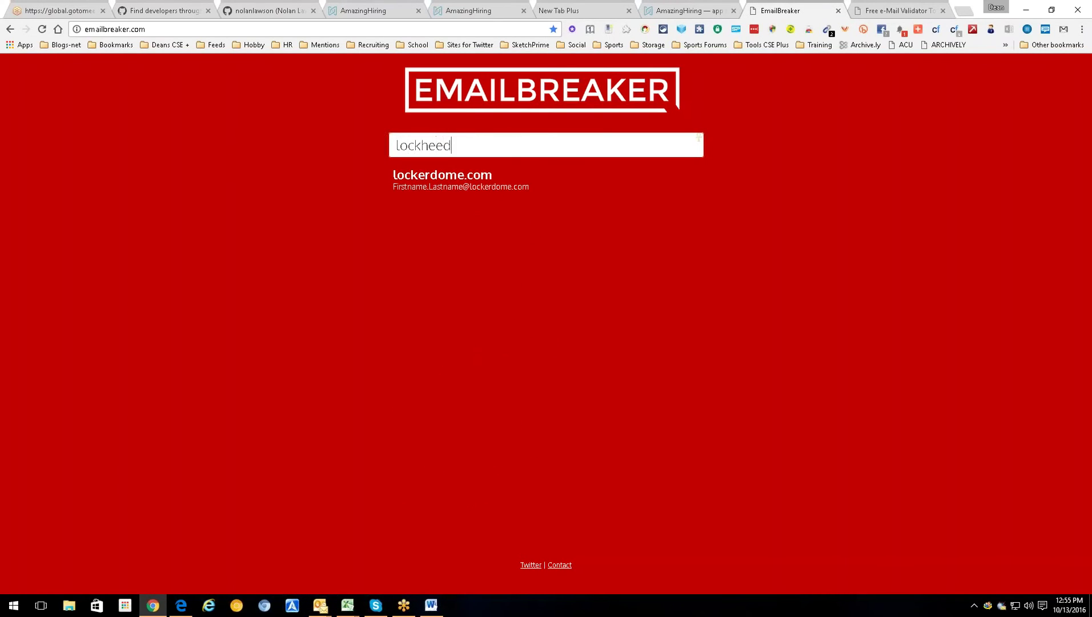
text( Mar)
key(BackSpace)
key(BackSpace)
key(BackSpace)
key(BackSpace)
key(ctrl+BackSpace)
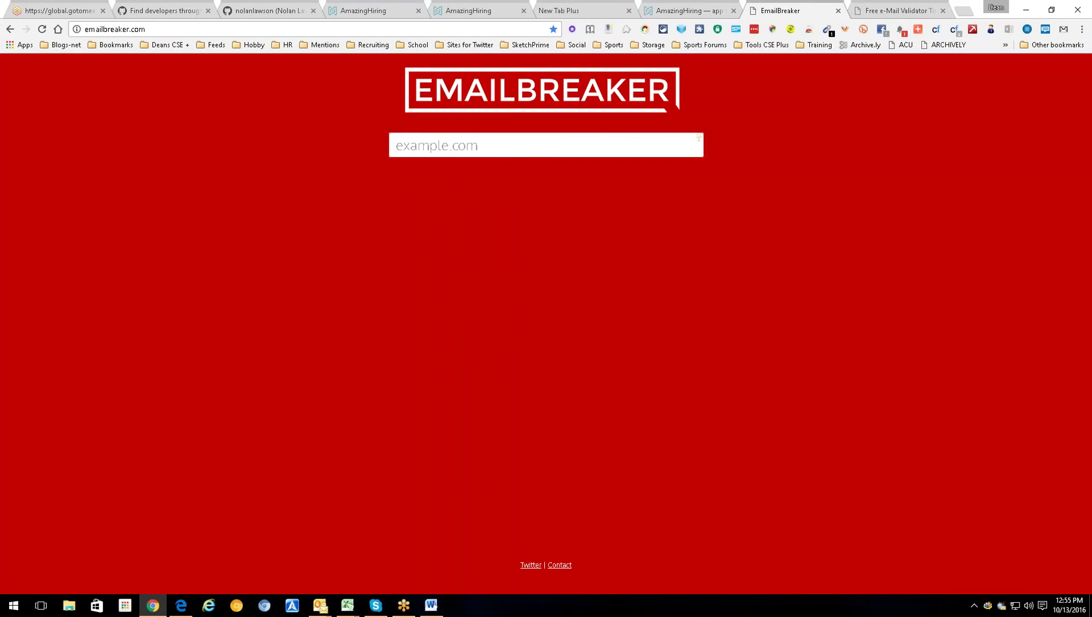
- Try lmco.com and 'Lockheed martin' spellings, then clear the domain field
text(lmco.com)
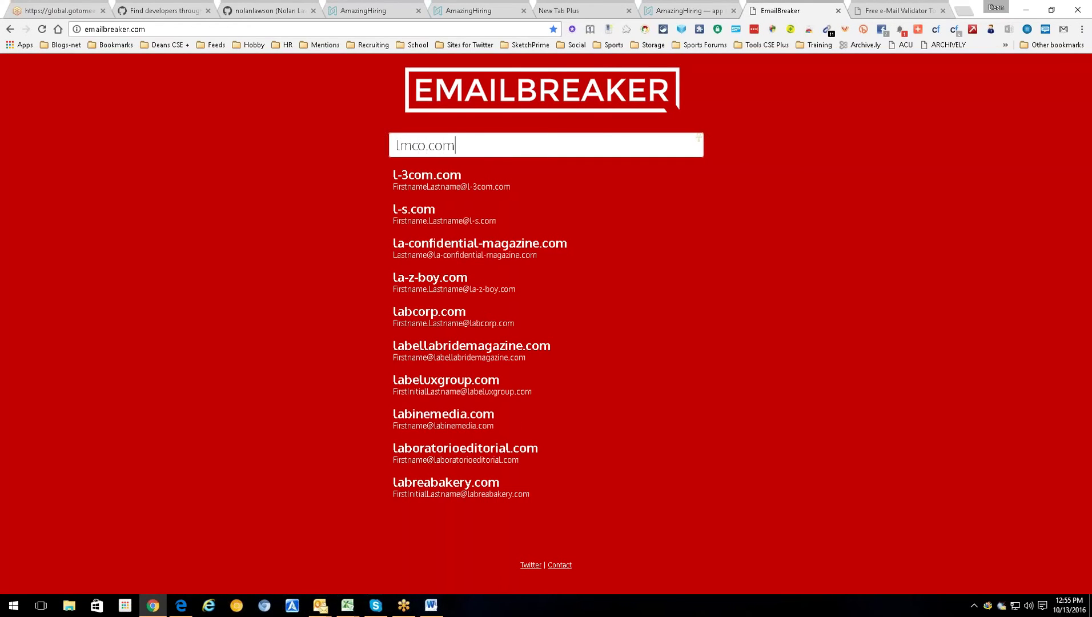
key(BackSpace)
key(BackSpace)
key(BackSpace)
key(BackSpace)
key(BackSpace)
key(BackSpace)
key(BackSpace)
key(BackSpace)
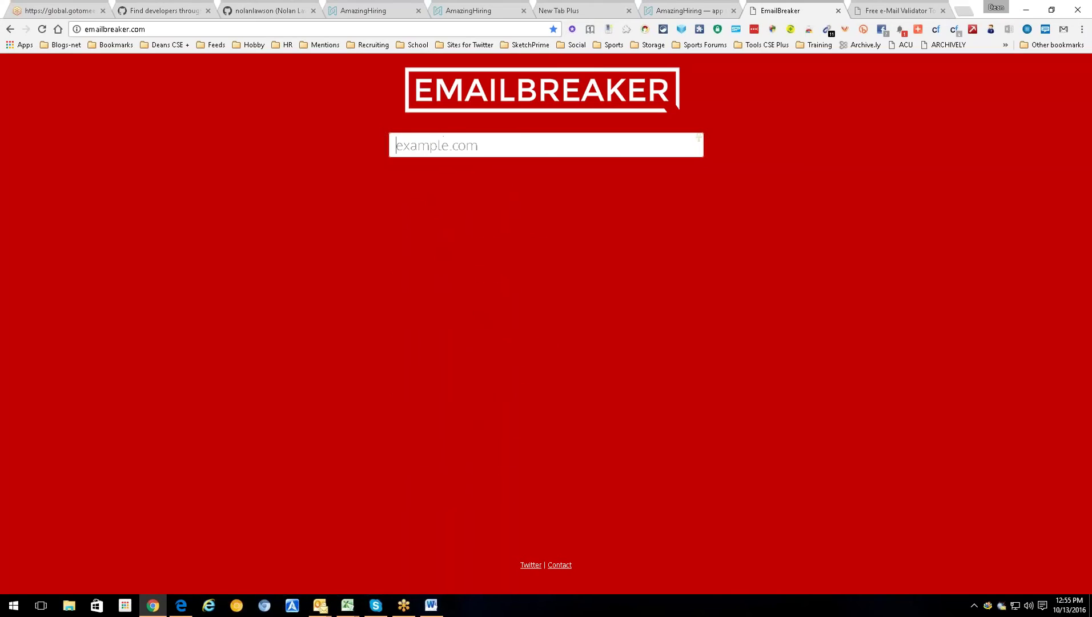
text(Lockheed mart)
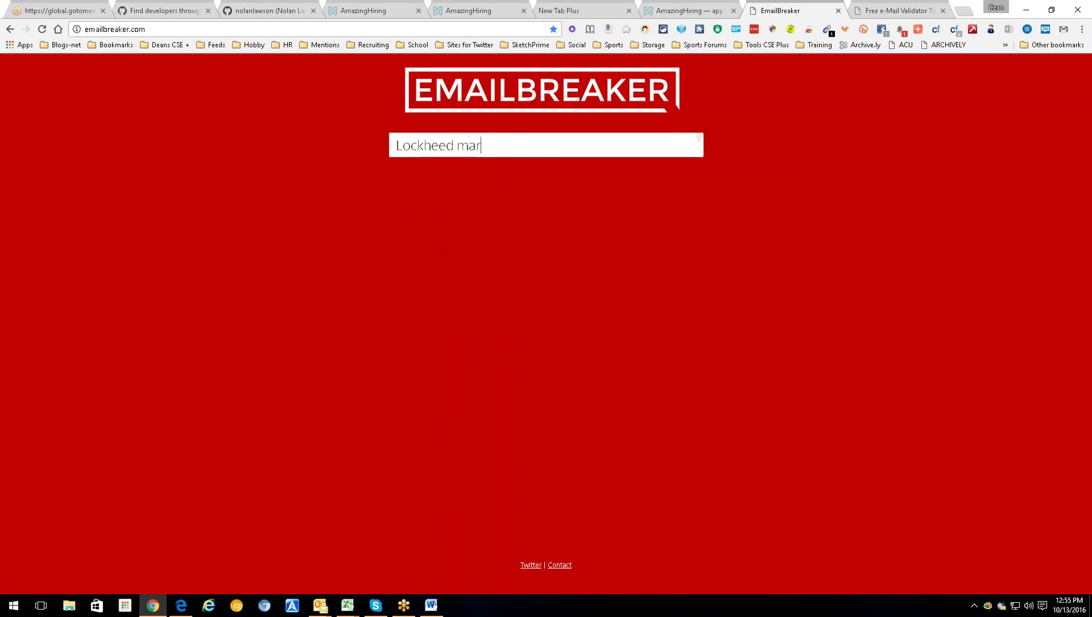
key(BackSpace)
key(BackSpace)
key(BackSpace)
key(BackSpace)
key(BackSpace)
text(martin)
key(BackSpace)
key(BackSpace)
key(BackSpace)
key(BackSpace)
key(BackSpace)
key(BackSpace)
key(BackSpace)
key(BackSpace)
key(BackSpace)
key(BackSpace)
key(BackSpace)
key(BackSpace)
key(BackSpace)
key(BackSpace)
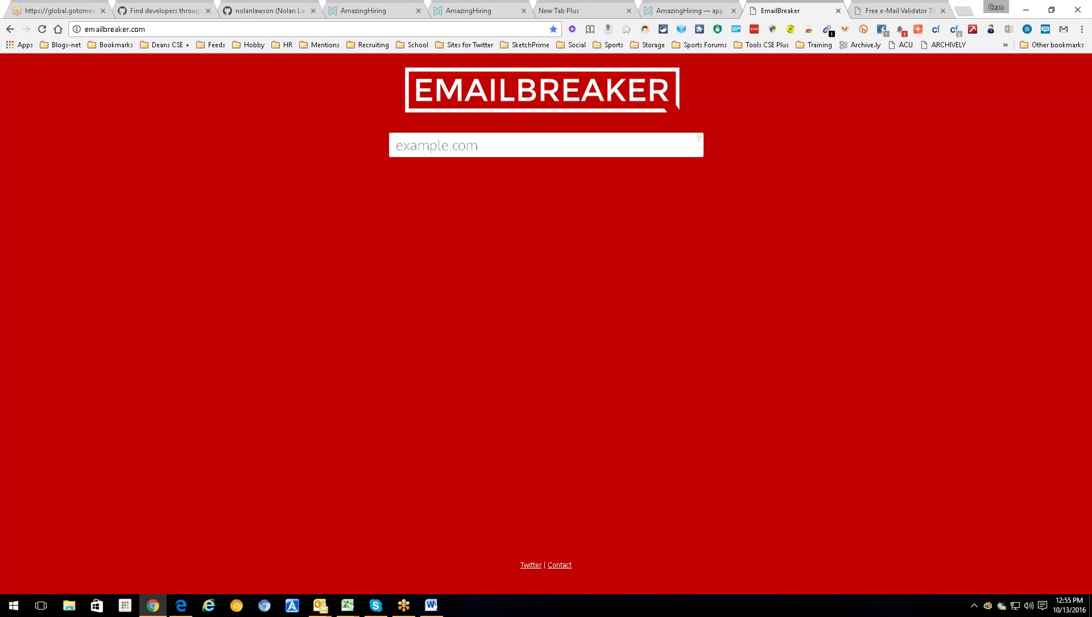
- Check the guessed lmco.com address in e-Mail Validator, which reports it as Good
click(886, 9)
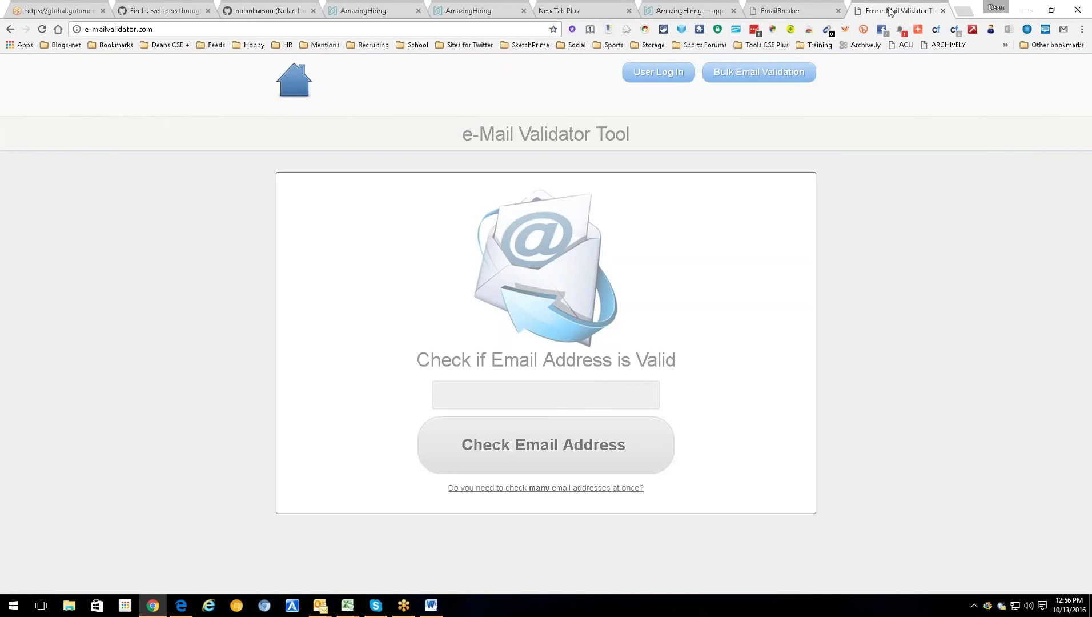
click(580, 389)
click(568, 430)
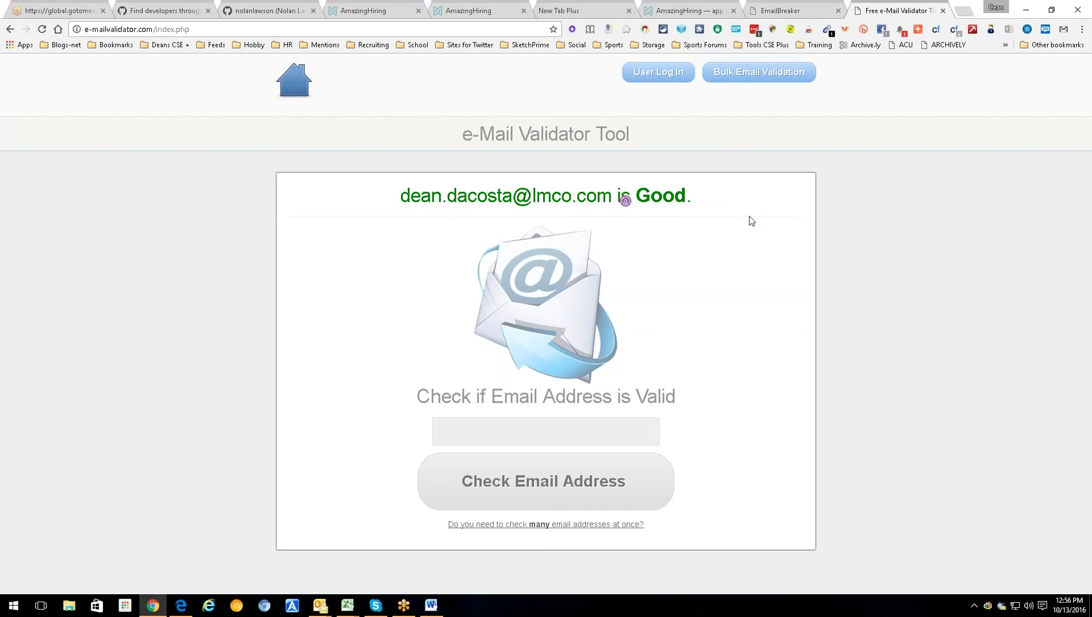
- Look up the validated address in Vibe, then close the Vibe panel
mouse_move(541, 205)
click(613, 197)
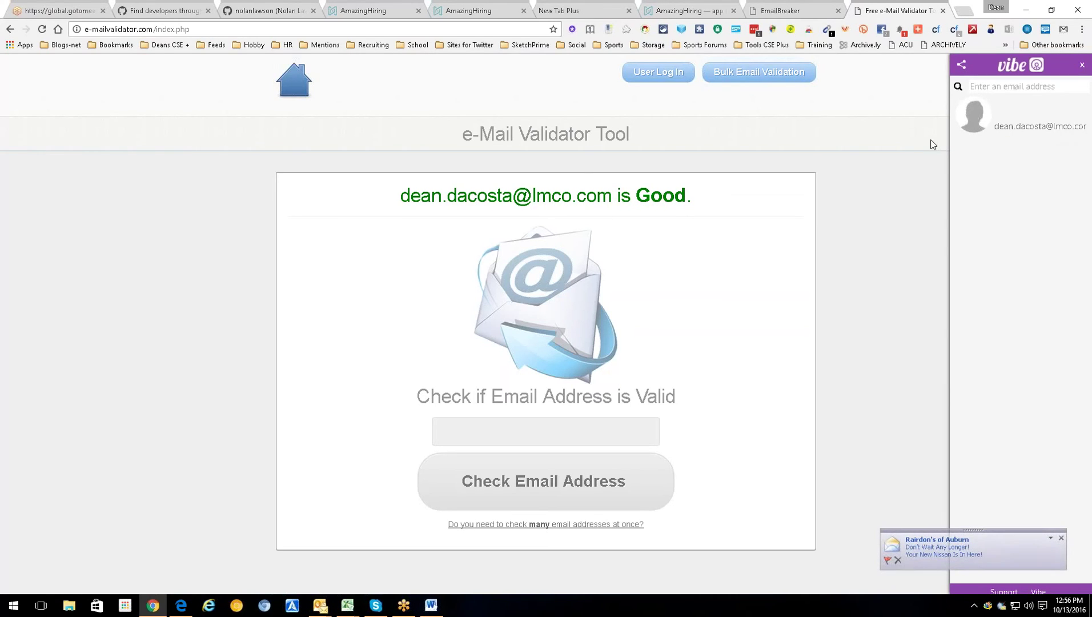
click(1081, 65)
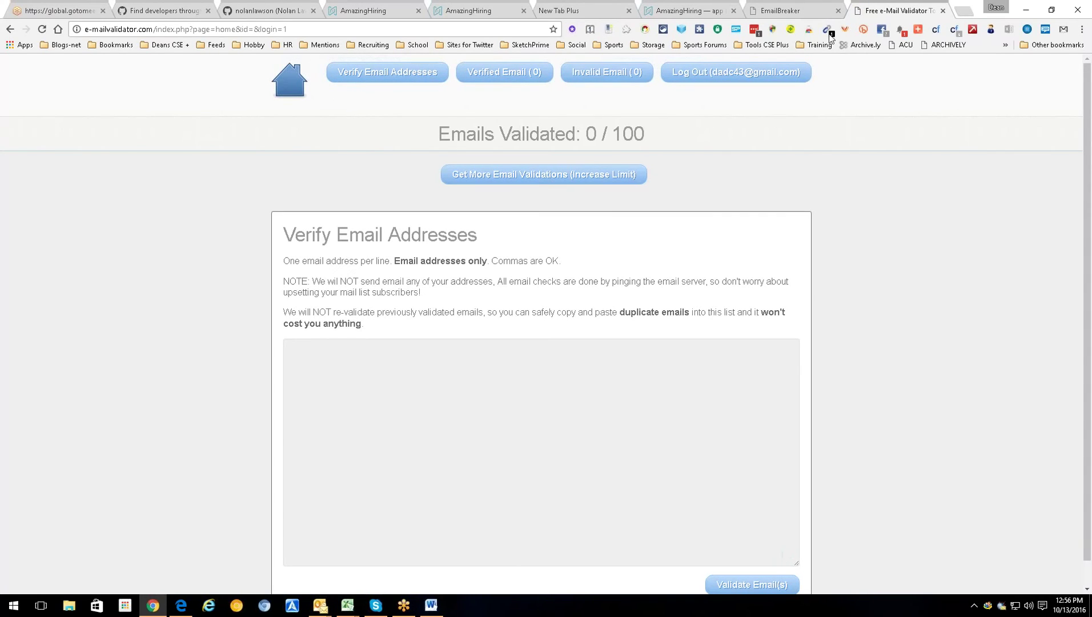
- Close the validator and EmailBreaker tabs and return to the developer's GitHub profile
click(942, 10)
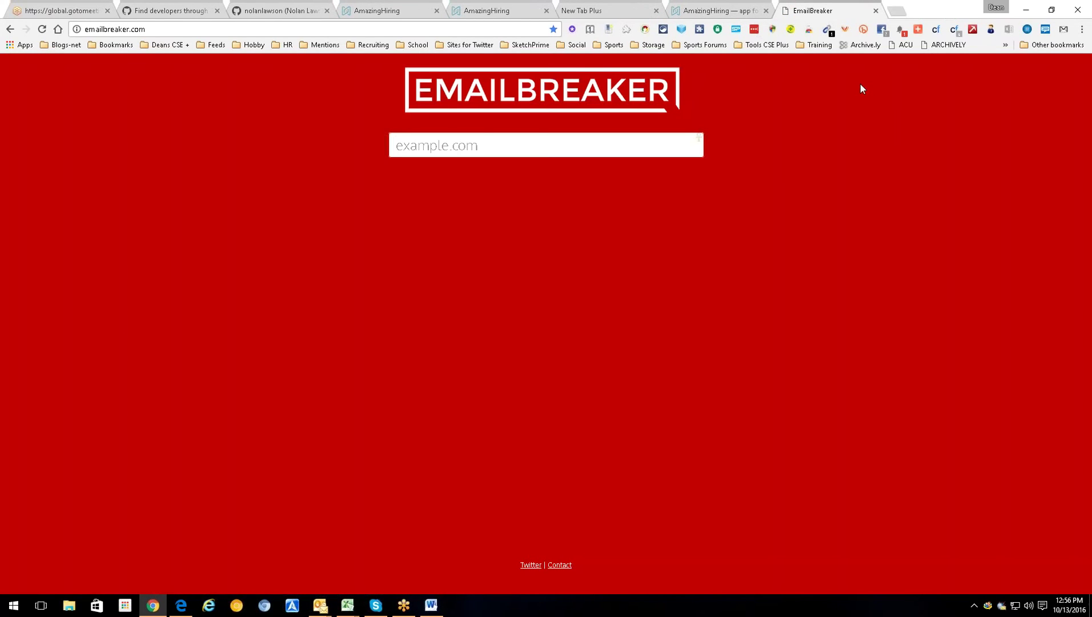
key(ctrl+w)
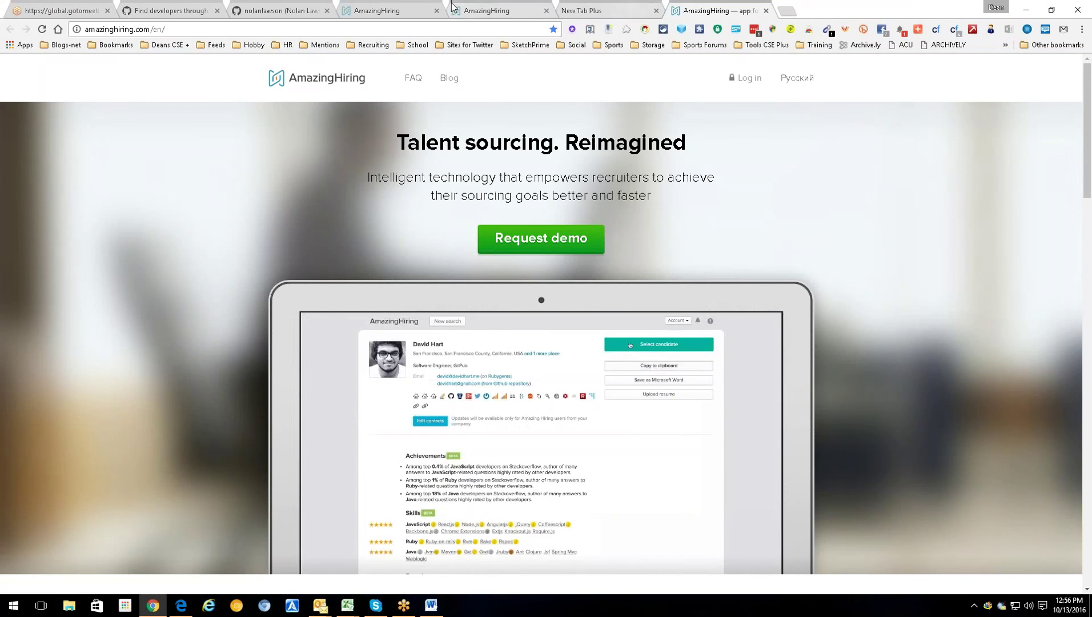
click(483, 6)
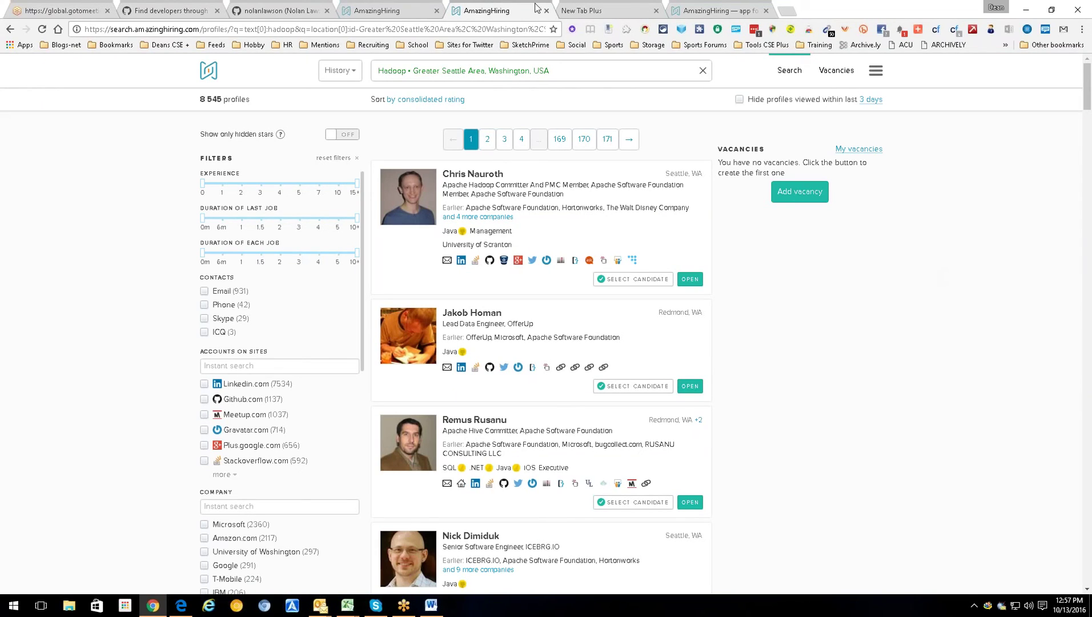
click(300, 8)
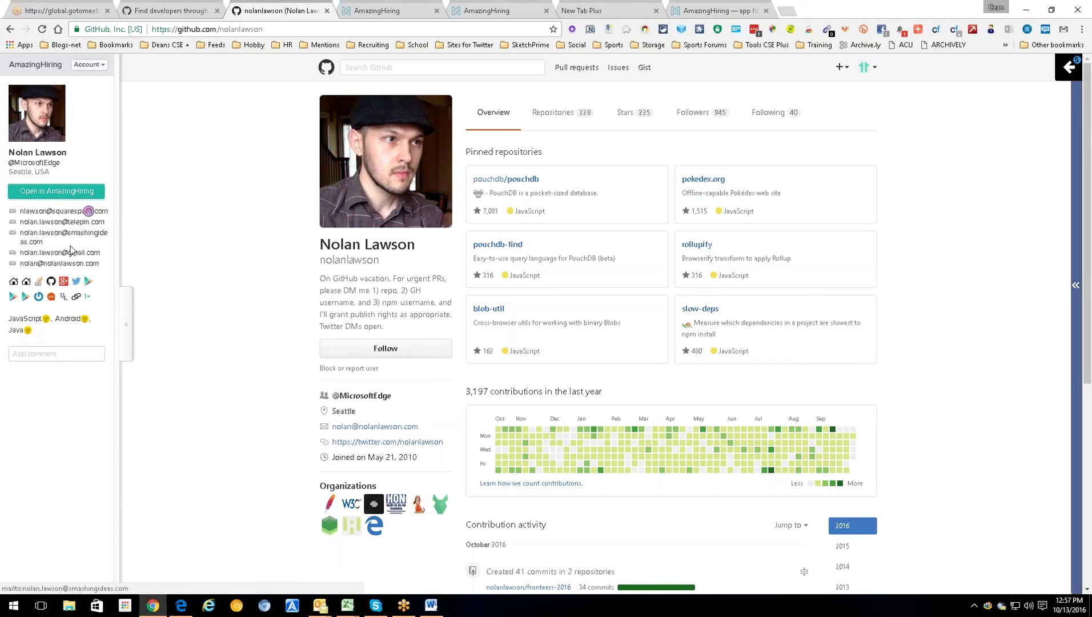
- Start an e-mail to the first listed address, then review the vacancies and Hadoop results pages
click(89, 210)
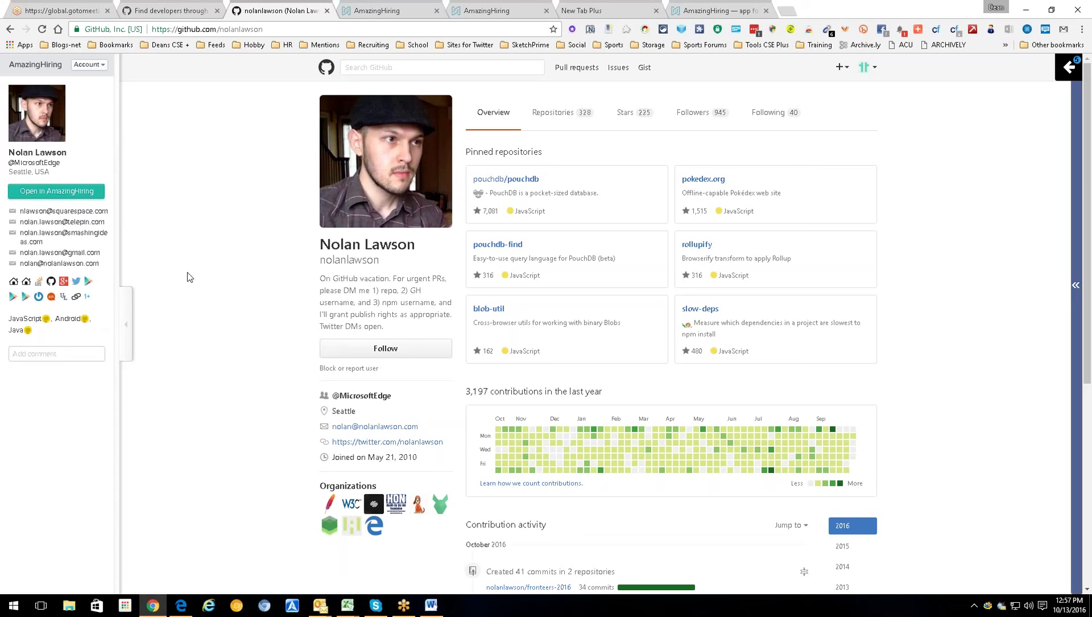
click(376, 9)
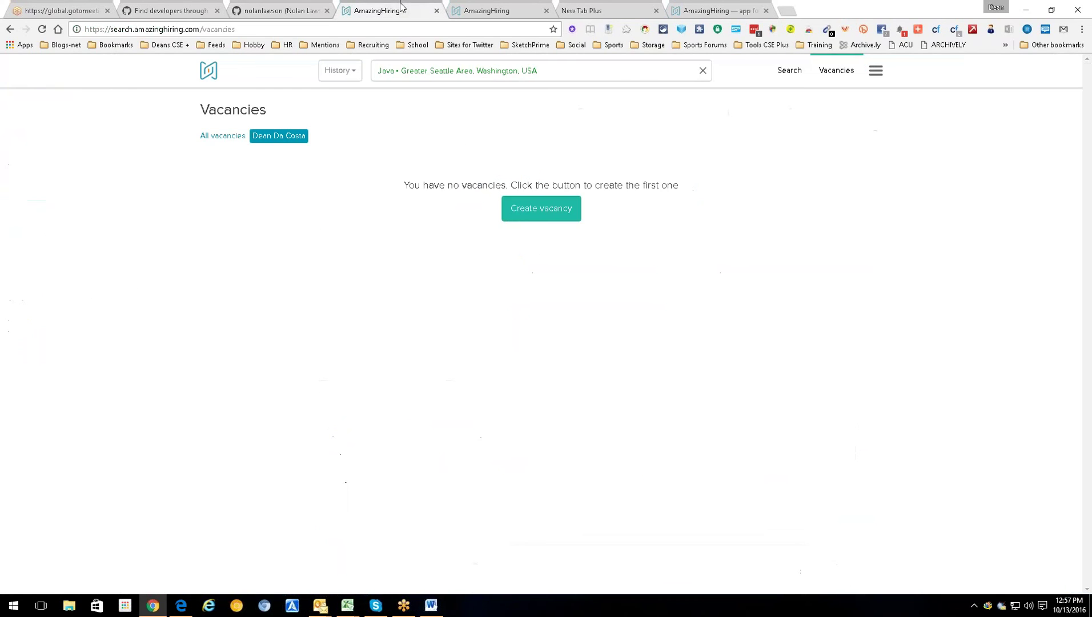
click(497, 7)
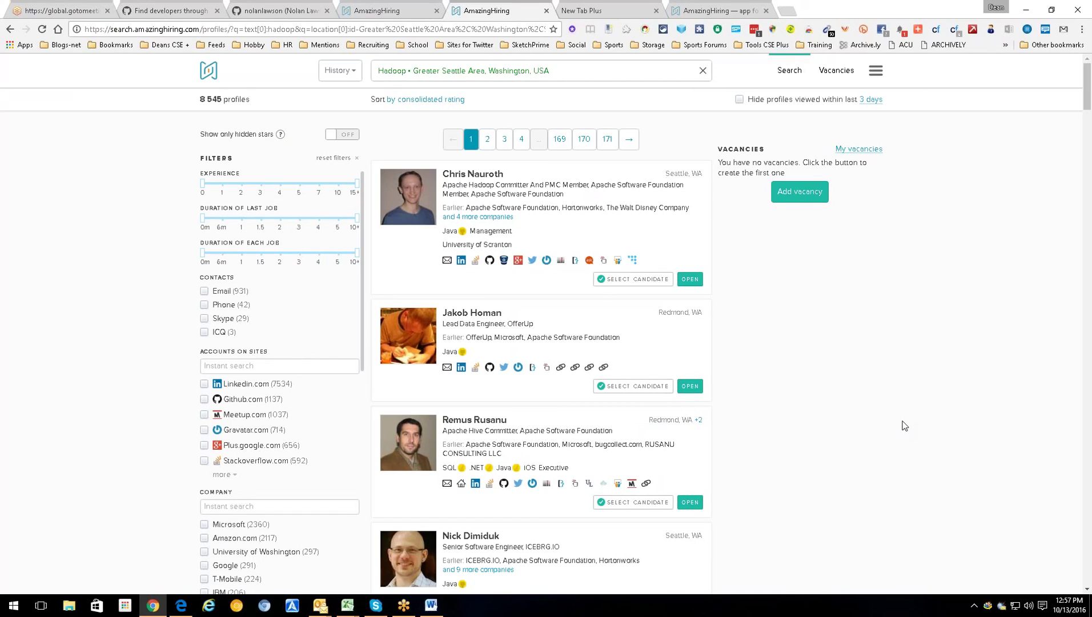
click(874, 73)
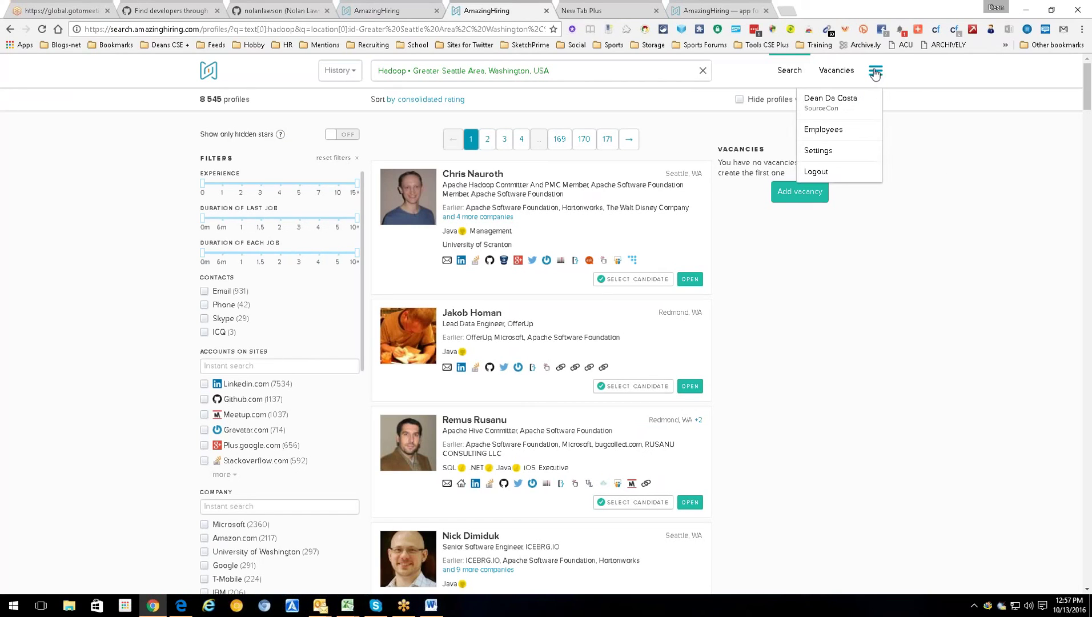
click(976, 146)
drag(1086, 149, 1087, 86)
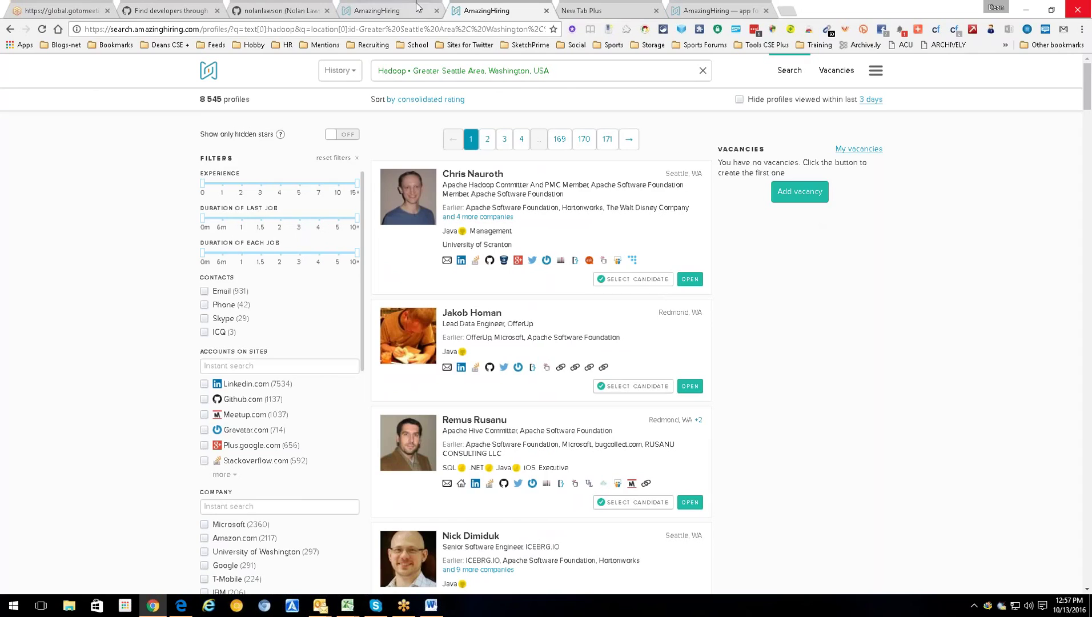
- Return to the GitHub profile and collapse the AmazingHiring contact panel
click(378, 10)
click(284, 6)
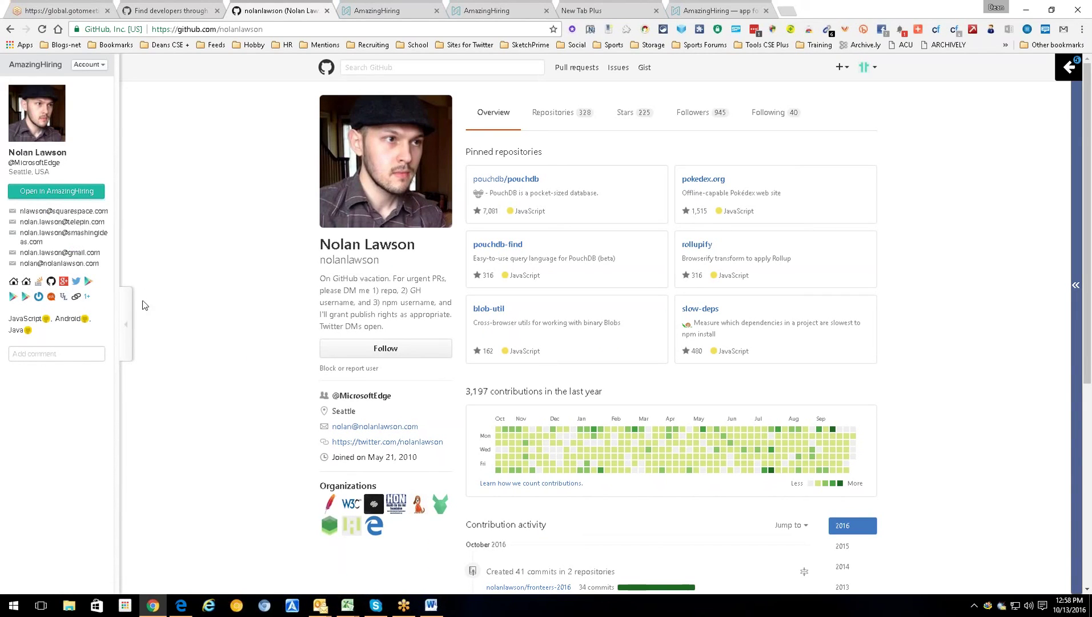
click(127, 321)
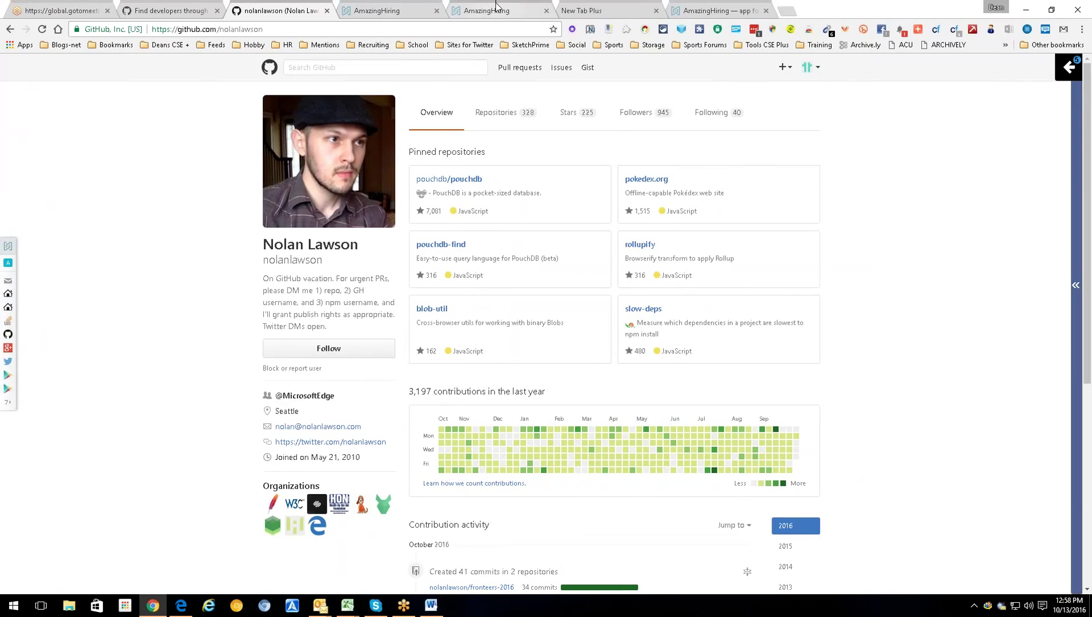
- Filter the Hadoop Seattle results to hidden stars only (1 202 profiles), then close the tab
click(514, 7)
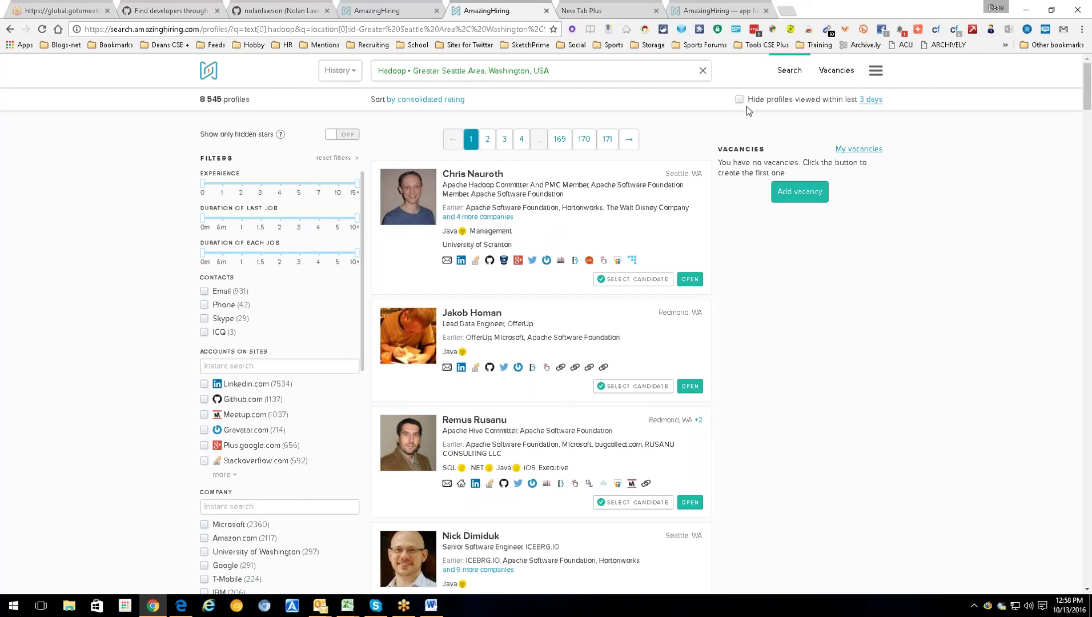
click(406, 103)
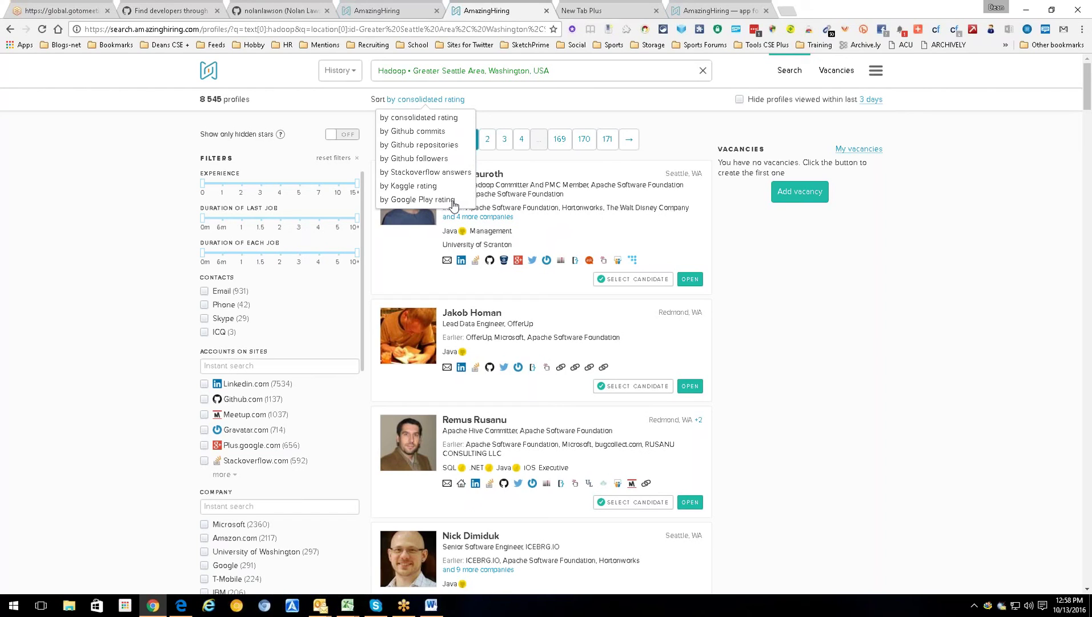
click(150, 221)
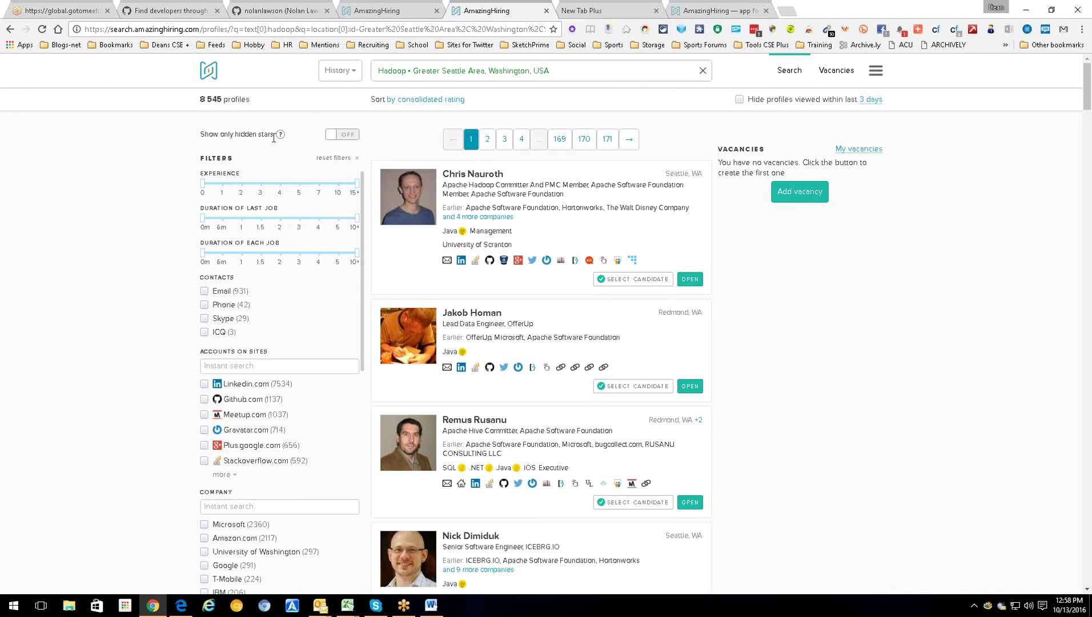
click(348, 137)
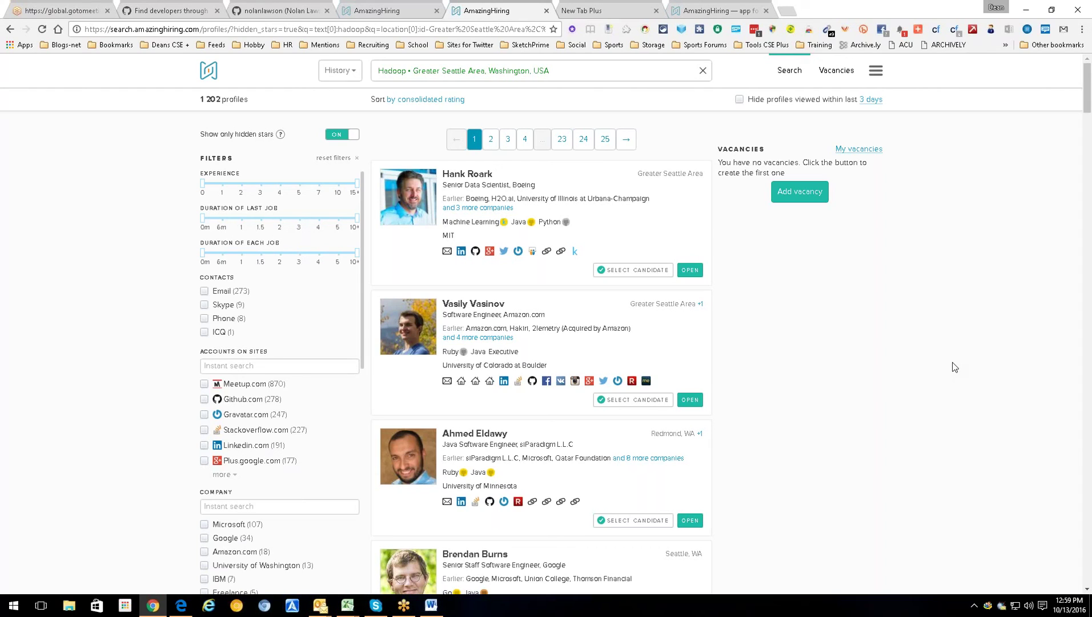
click(746, 7)
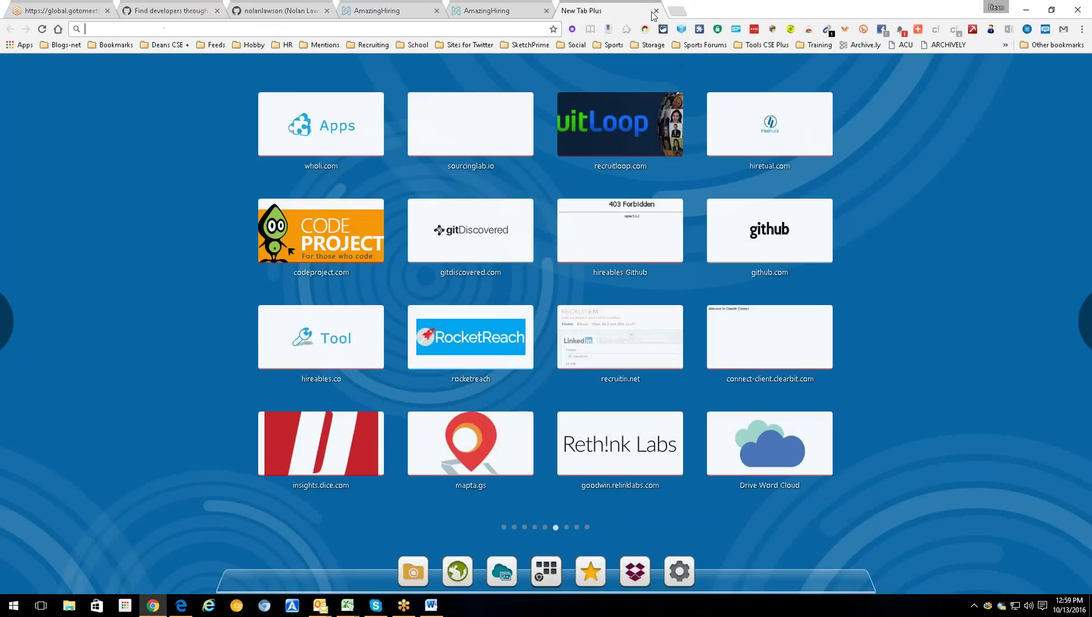